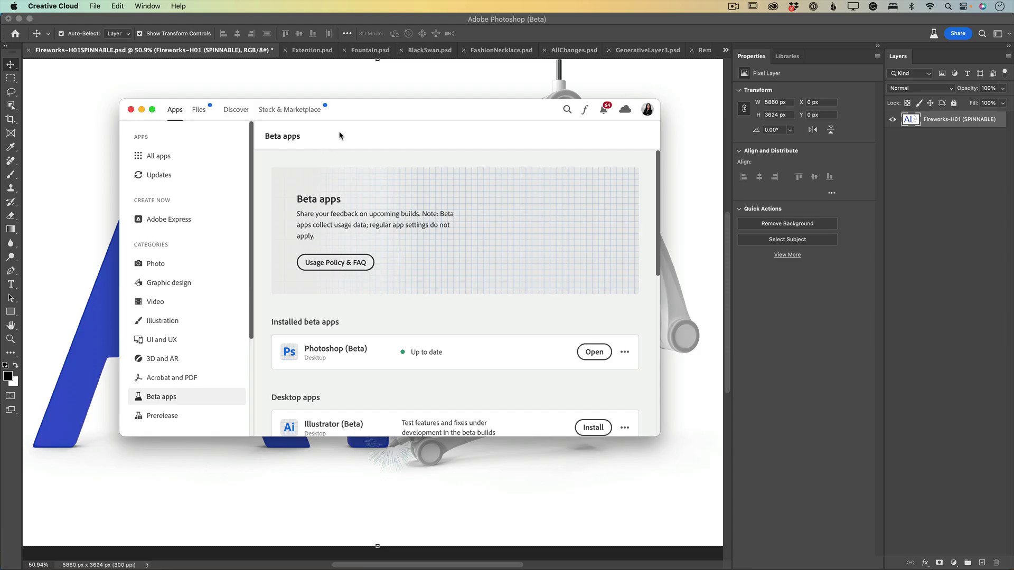
Close the Creative Cloud window and, in Extention.psd, extend the canvas equally above and below the portrait to about 8568 px tall
key(super+w)
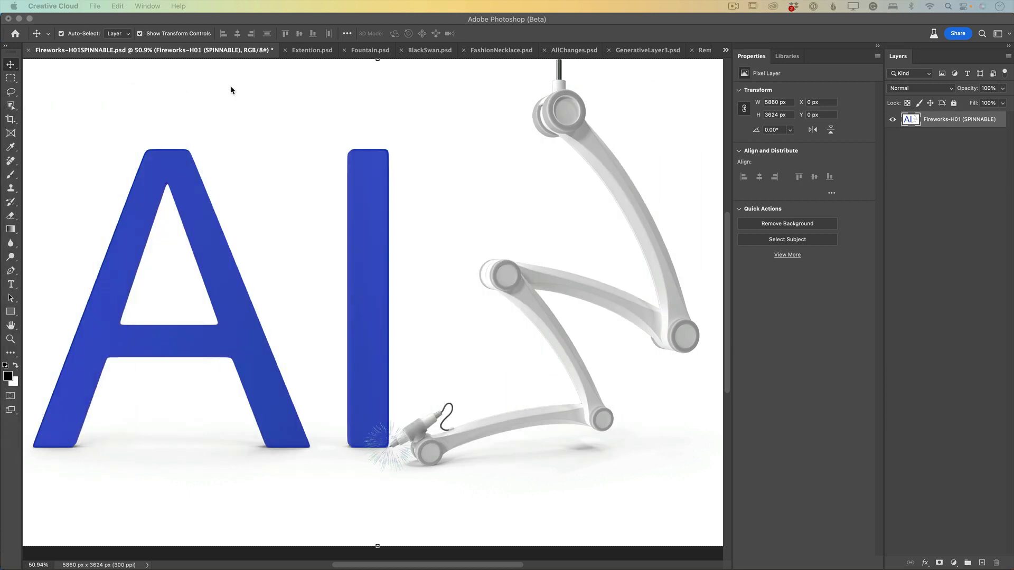
click(305, 50)
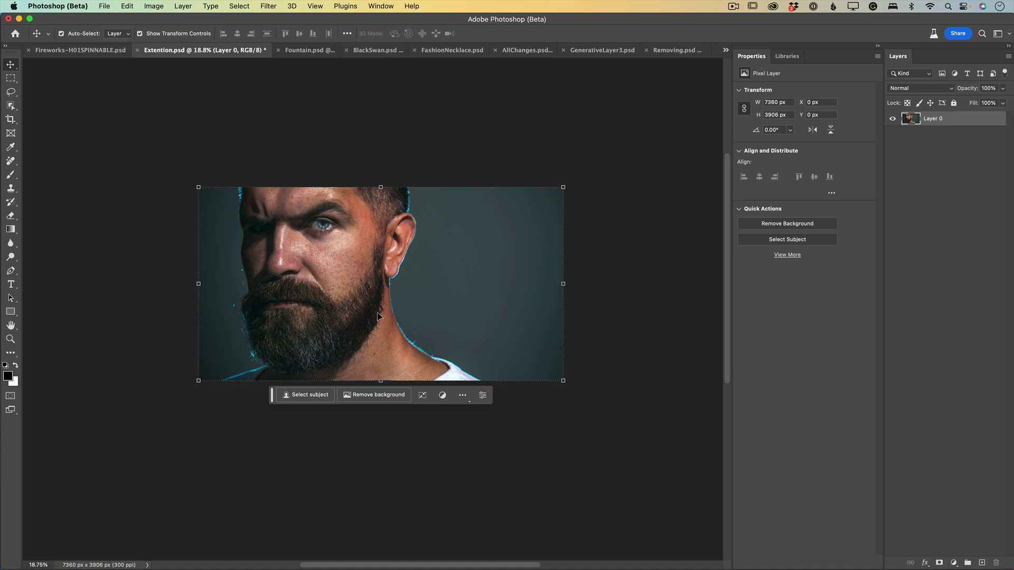
scroll(378, 316, up, 1)
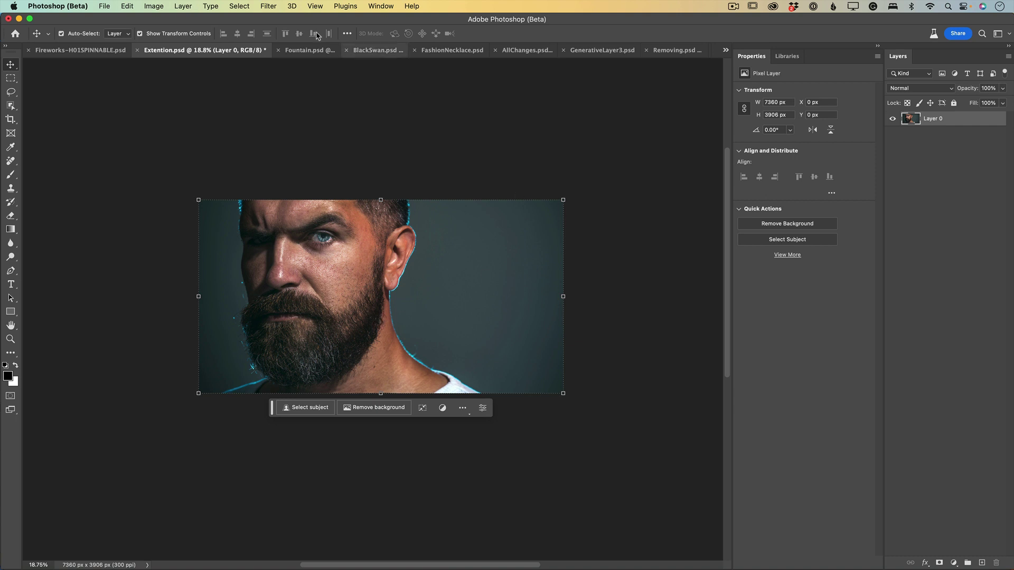
click(10, 121)
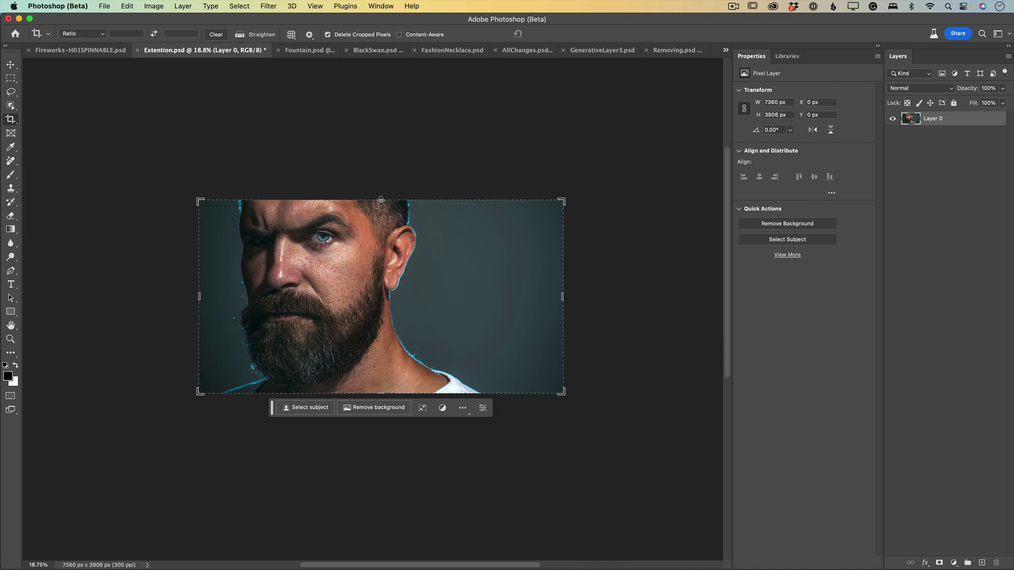
drag(381, 201, 394, 85)
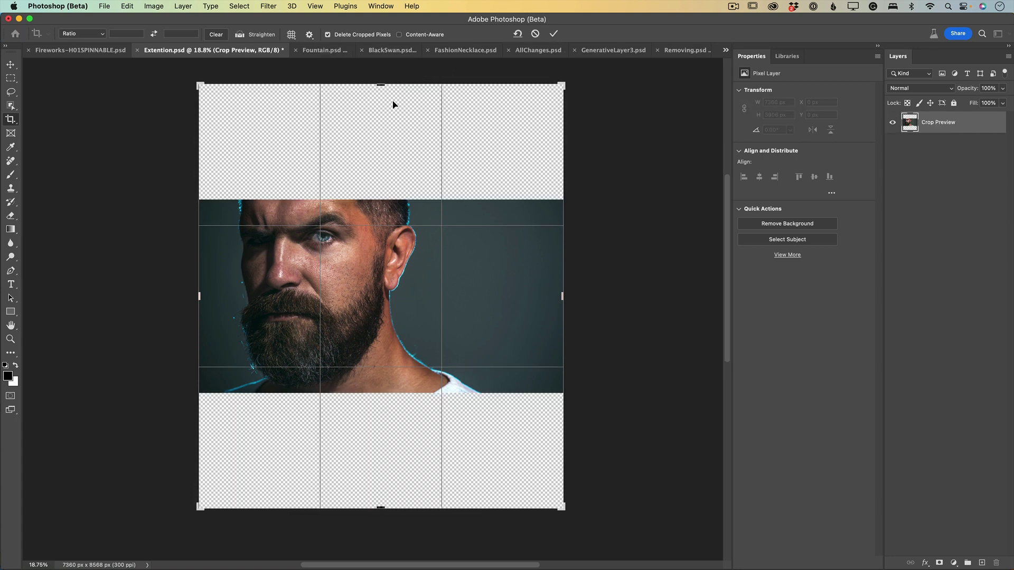
click(553, 34)
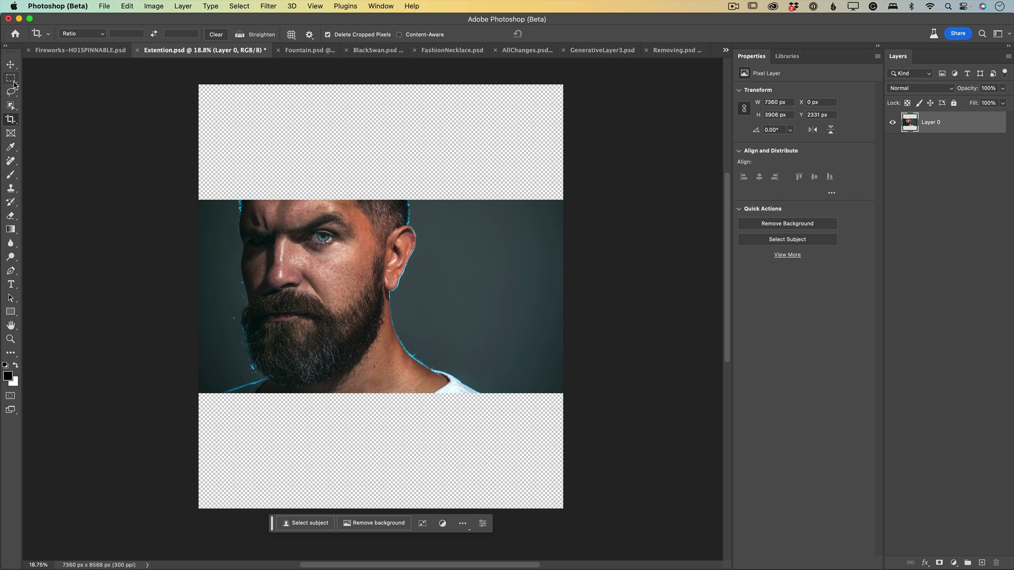
Select the empty strips above and below the portrait with a slight image overlap and run Generative Fill without a prompt
click(14, 82)
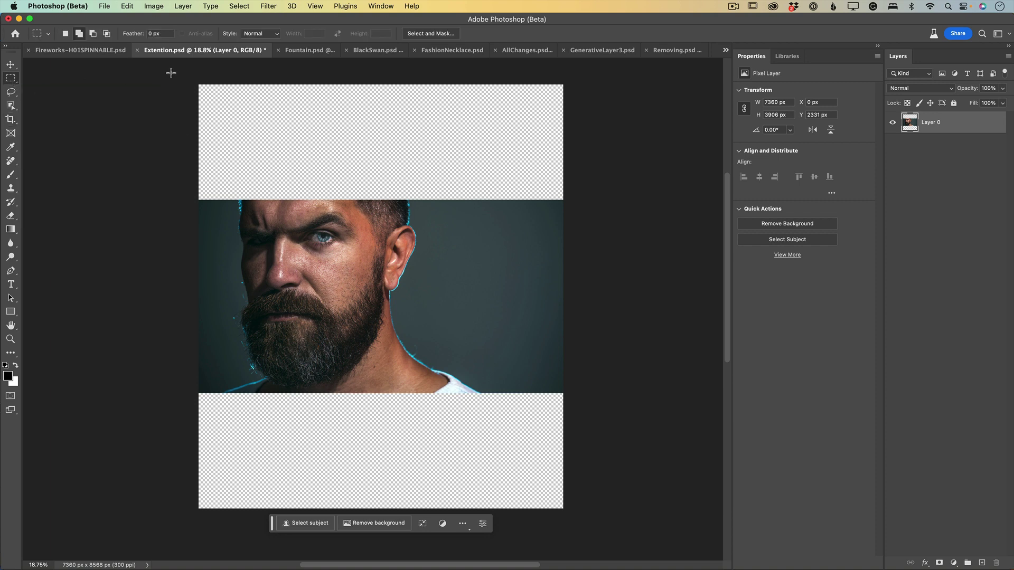
drag(199, 83, 580, 205)
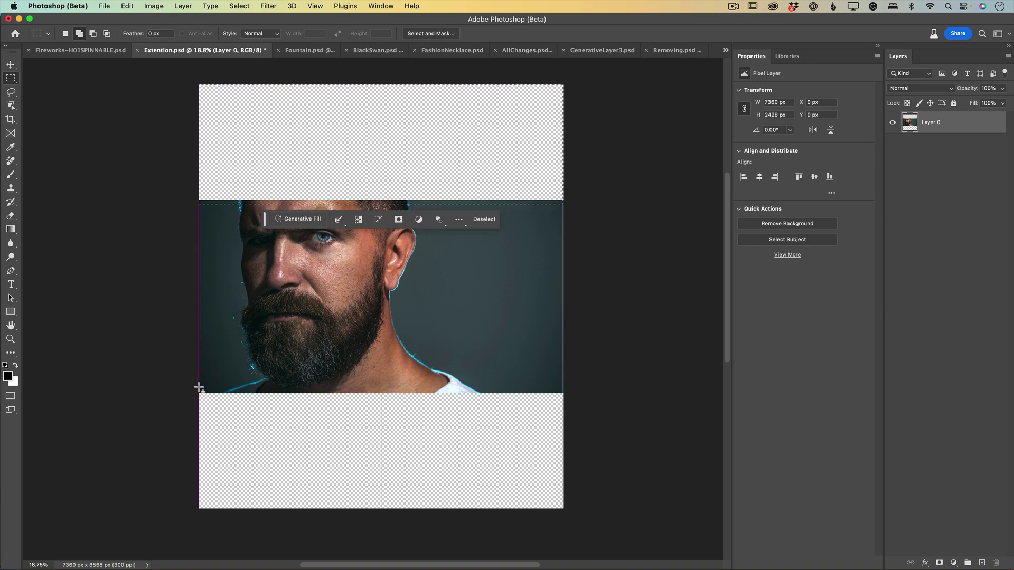
drag(199, 391, 594, 533)
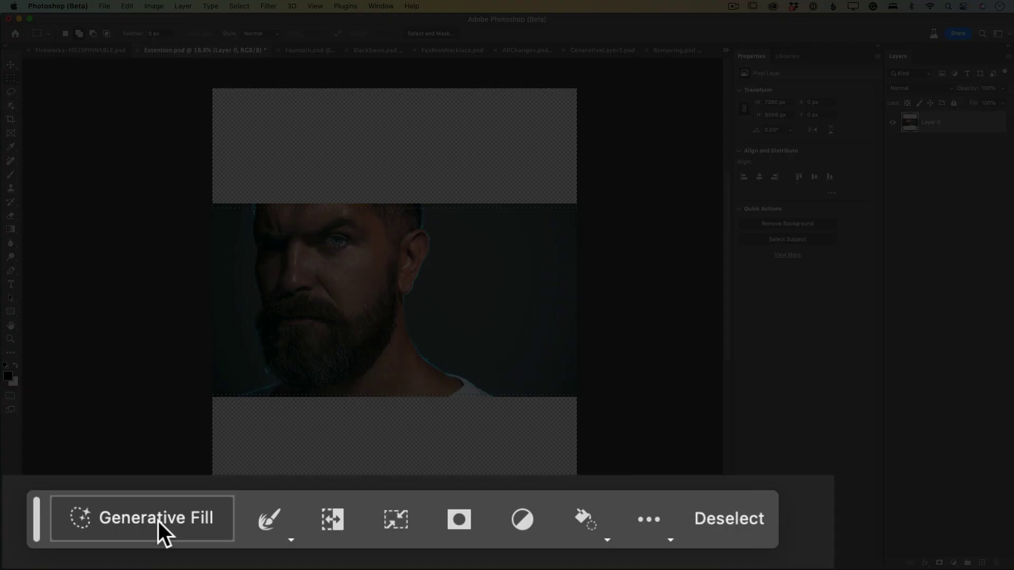
click(157, 521)
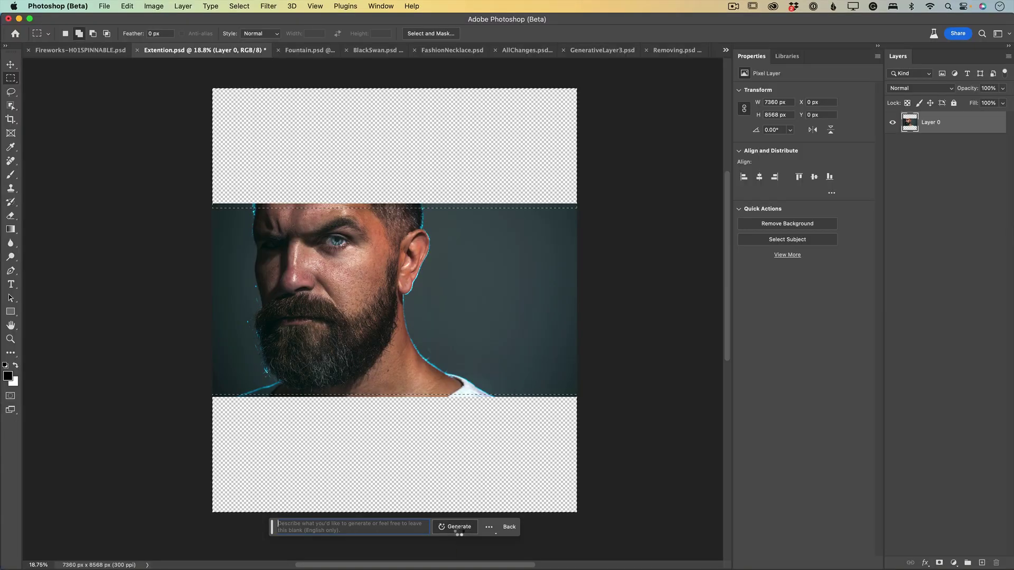
click(457, 527)
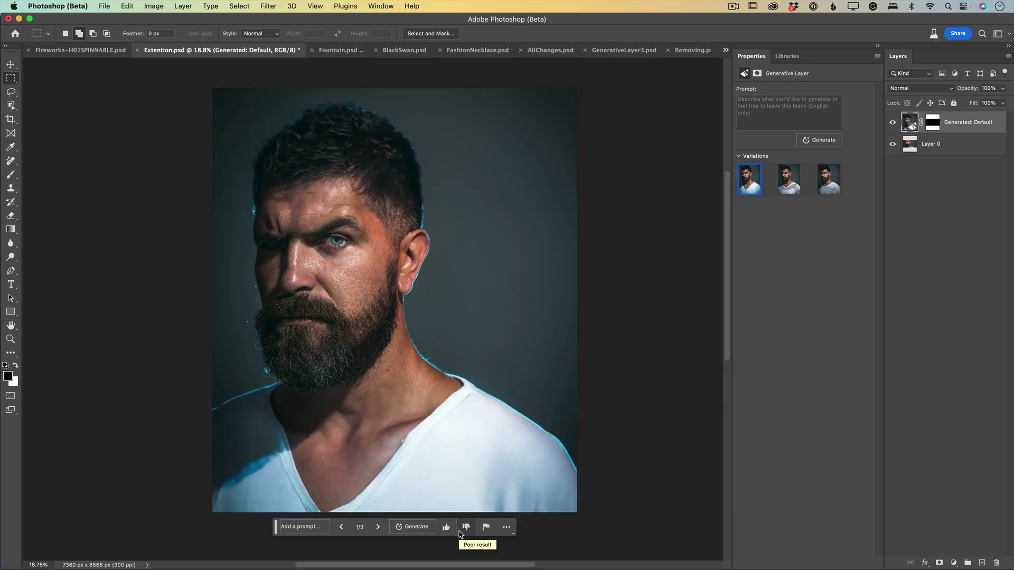
Preview the second and third generated variations of the portrait, and return to the first
mouse_move(783, 194)
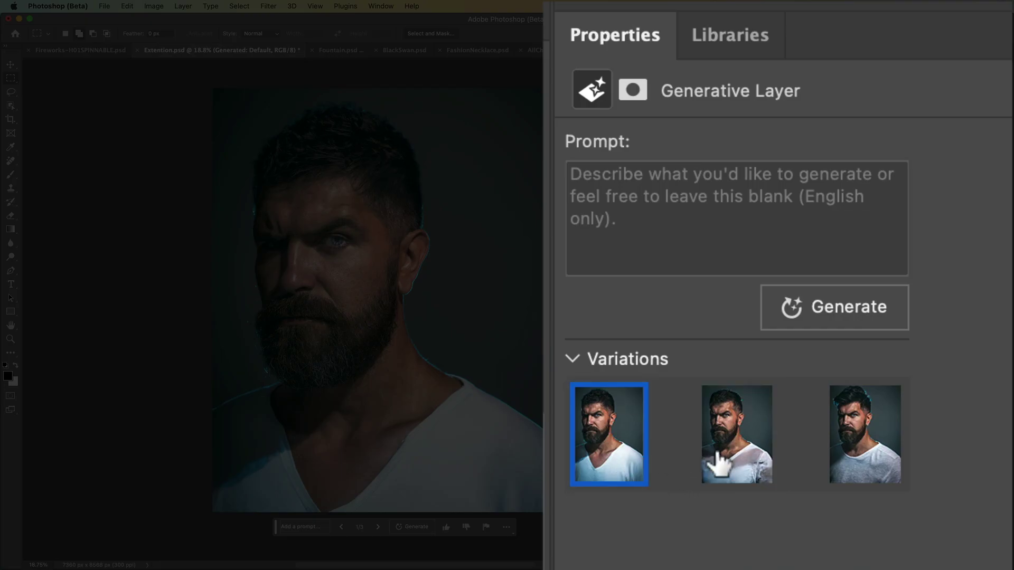
click(718, 459)
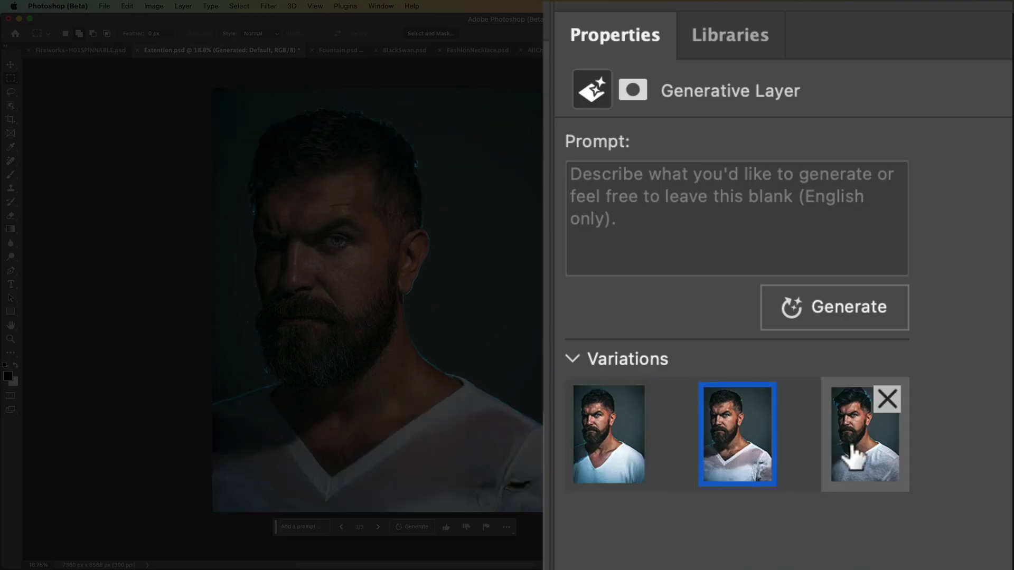
click(871, 462)
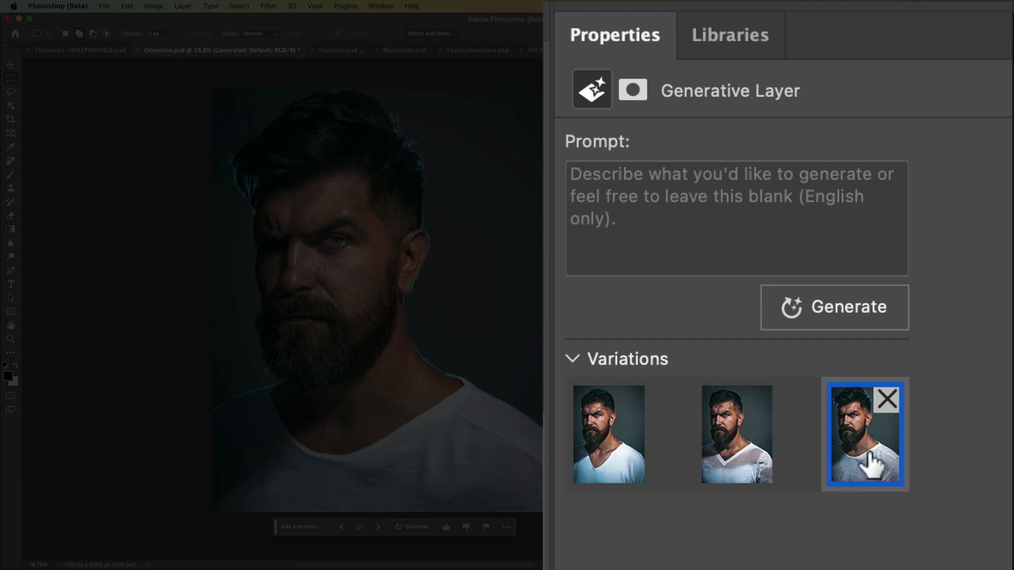
click(578, 462)
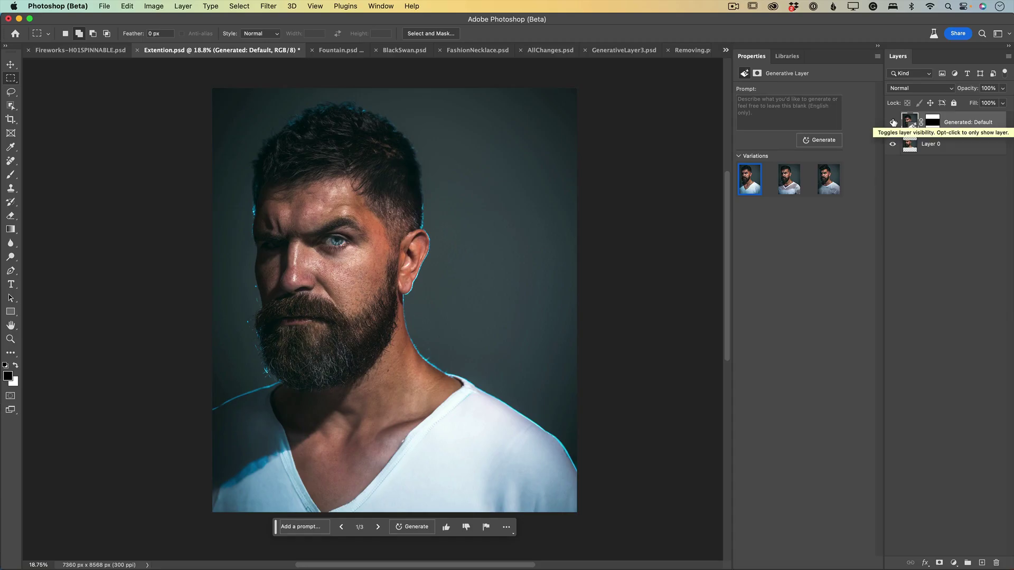
Toggle the visibility of the portrait's generated layer to compare the extended image with the original
click(892, 122)
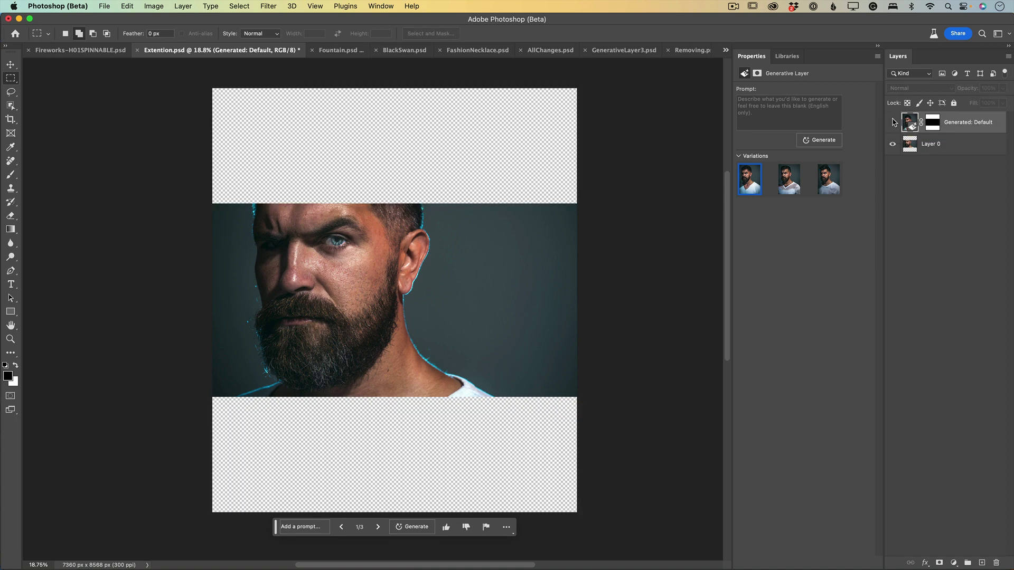
click(892, 123)
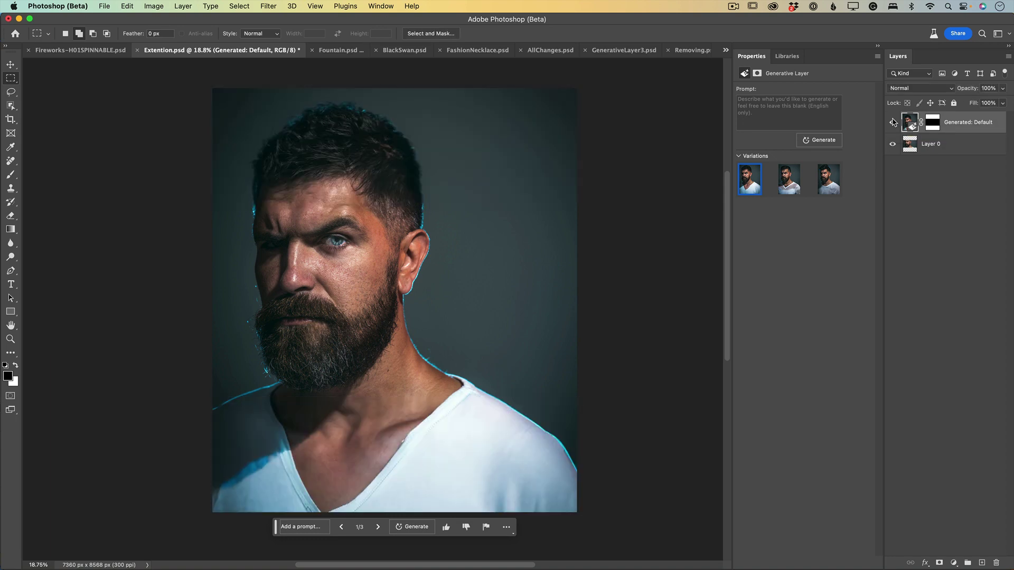
click(893, 123)
click(892, 123)
In Fountain.psd, extend the canvas beyond the photo's left and top edges to about 7844 x 6193 px
click(331, 50)
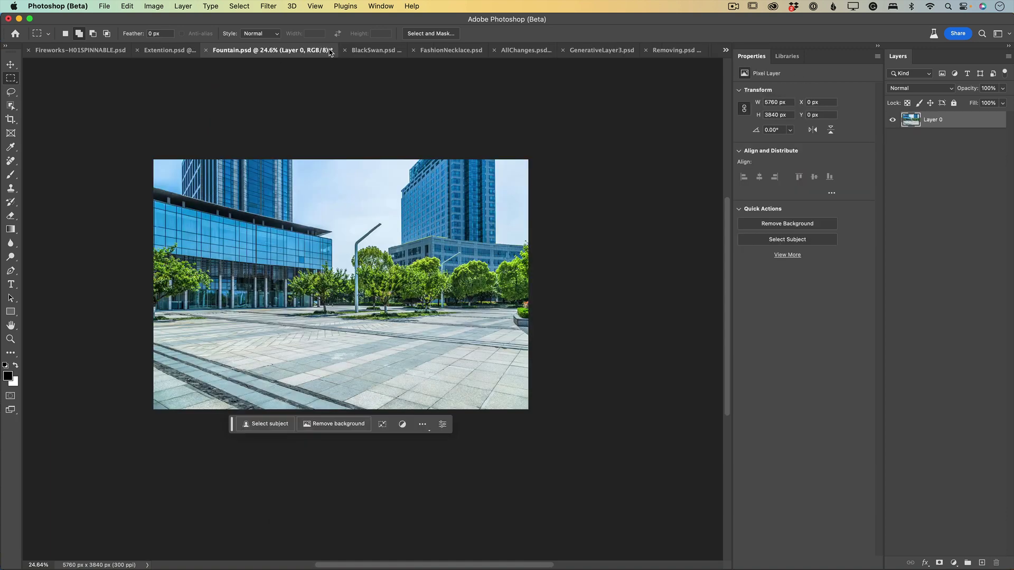
scroll(301, 290, left, 3)
scroll(301, 290, up, 2)
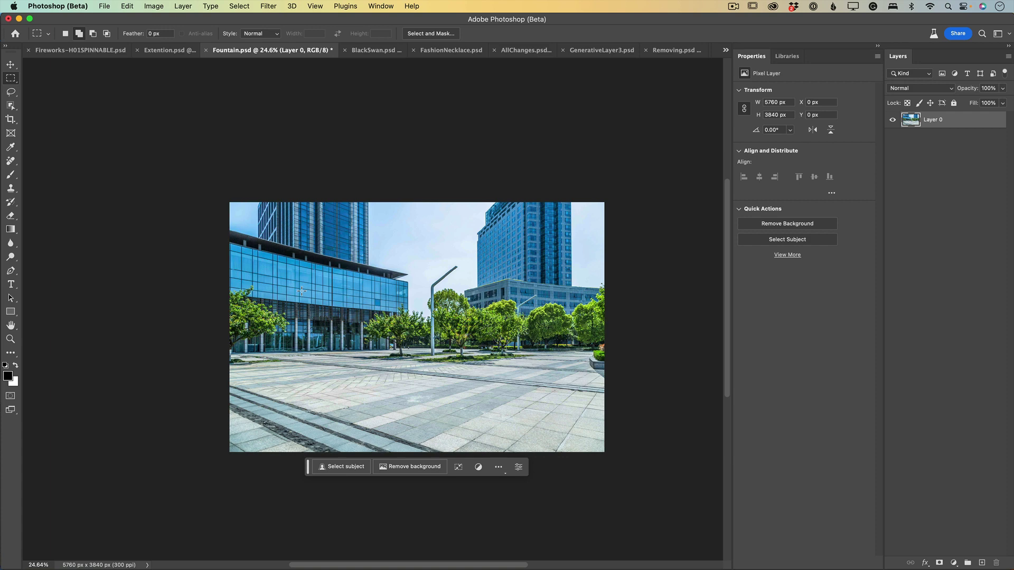
scroll(305, 289, up, 1)
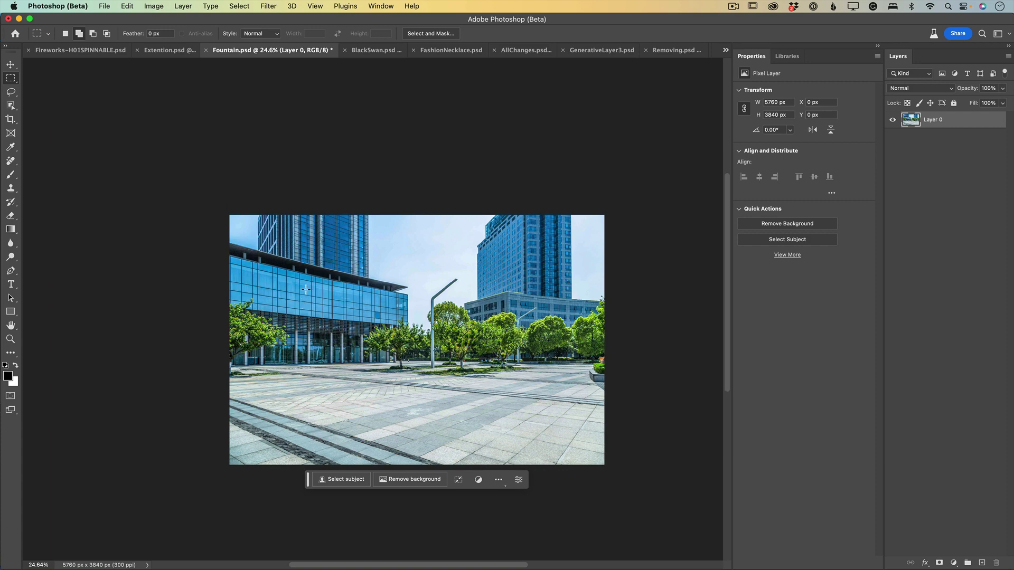
click(11, 120)
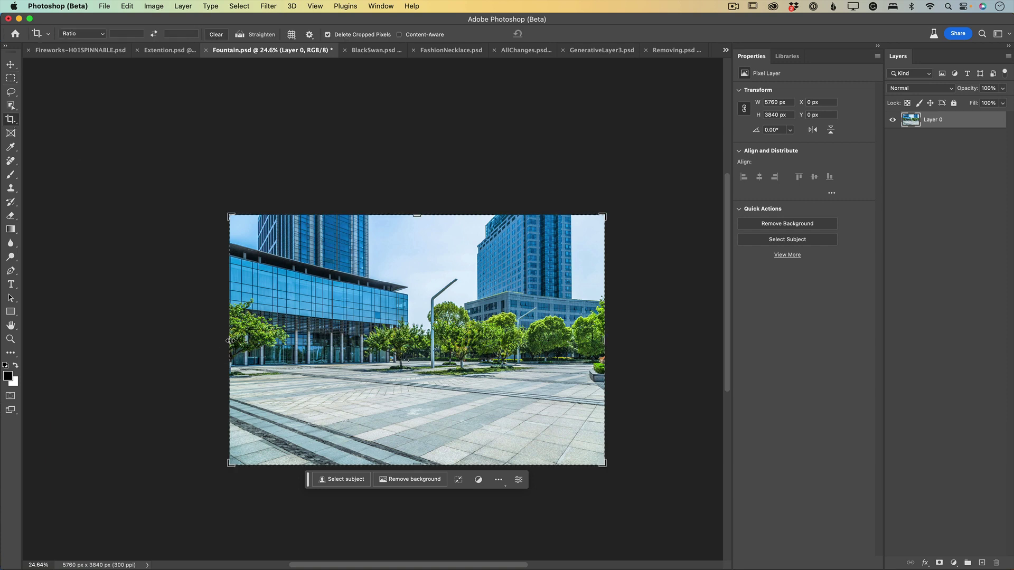
drag(230, 341, 162, 344)
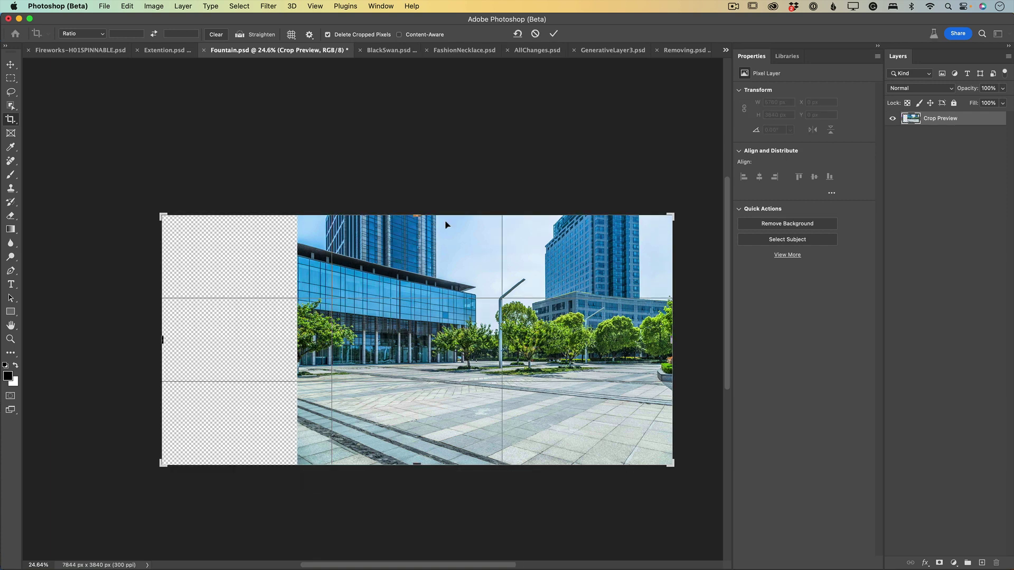
drag(416, 216, 414, 139)
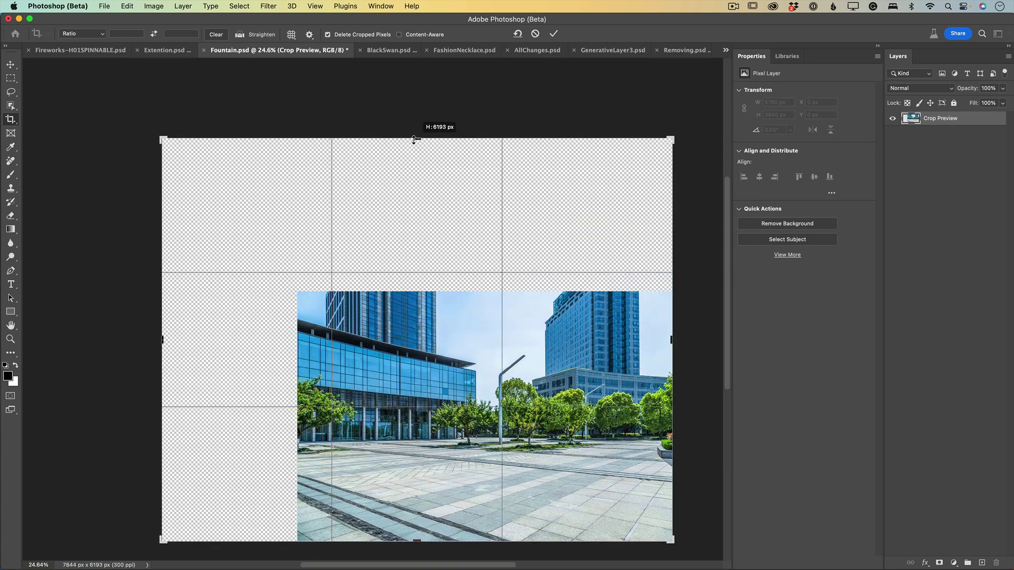
click(553, 35)
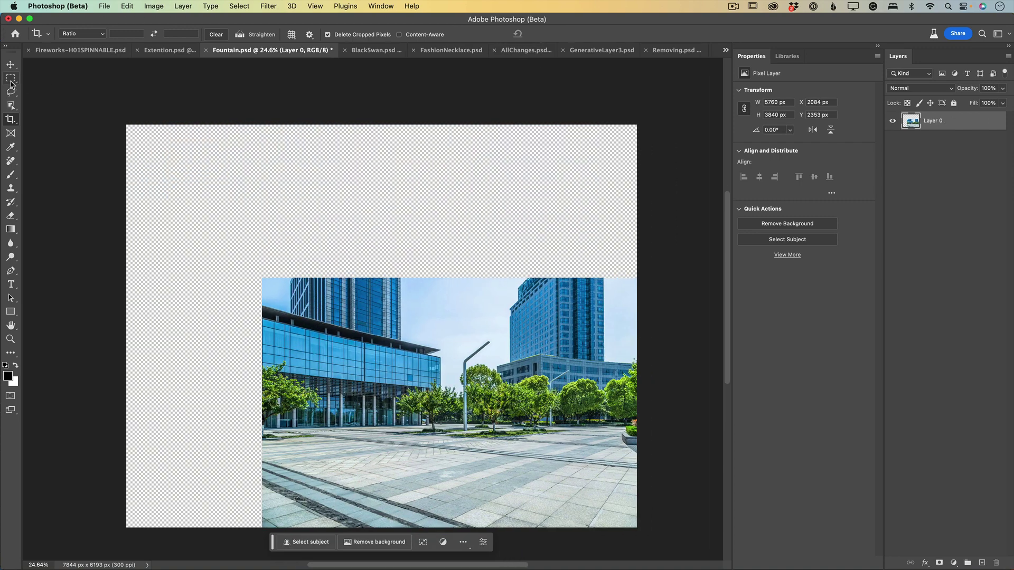
Select the empty areas above and left of the plaza photo with a slight overlap and run Generative Fill without a prompt
click(11, 79)
drag(106, 106, 648, 281)
drag(104, 113, 274, 562)
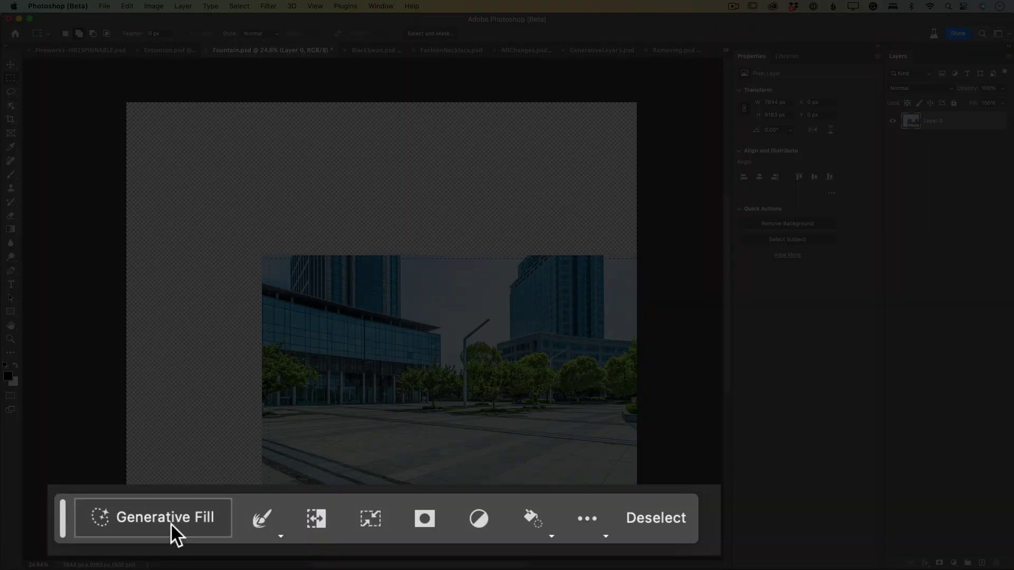
click(172, 526)
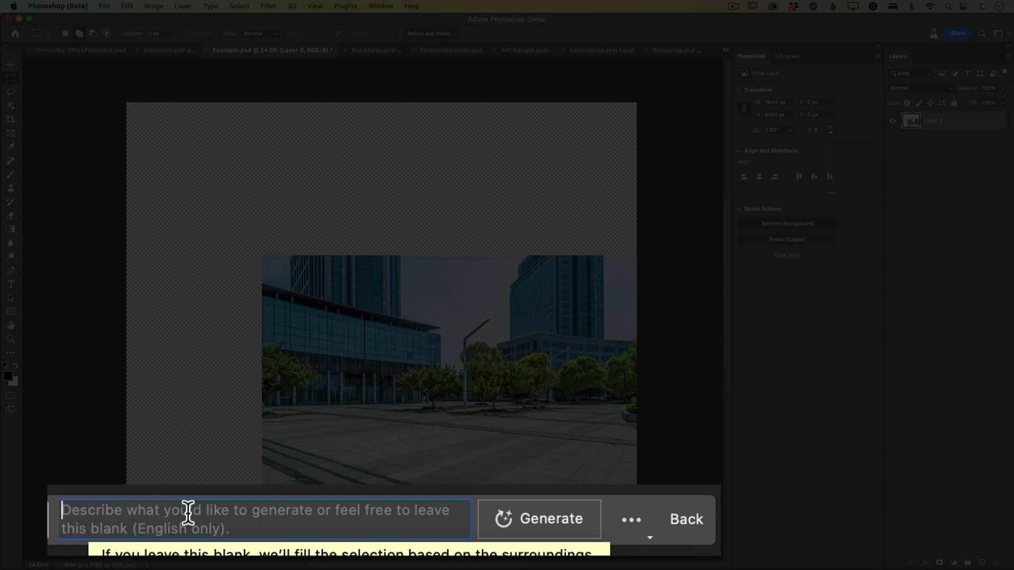
click(442, 521)
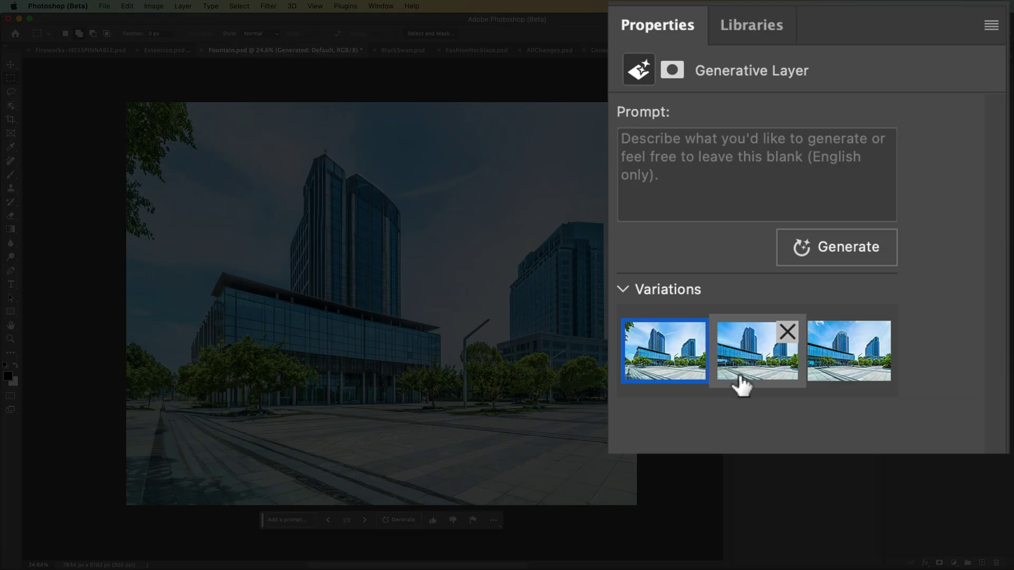
Compare the three plaza variations, choose the second, and toggle the generated layer's visibility to check it against the original
click(785, 183)
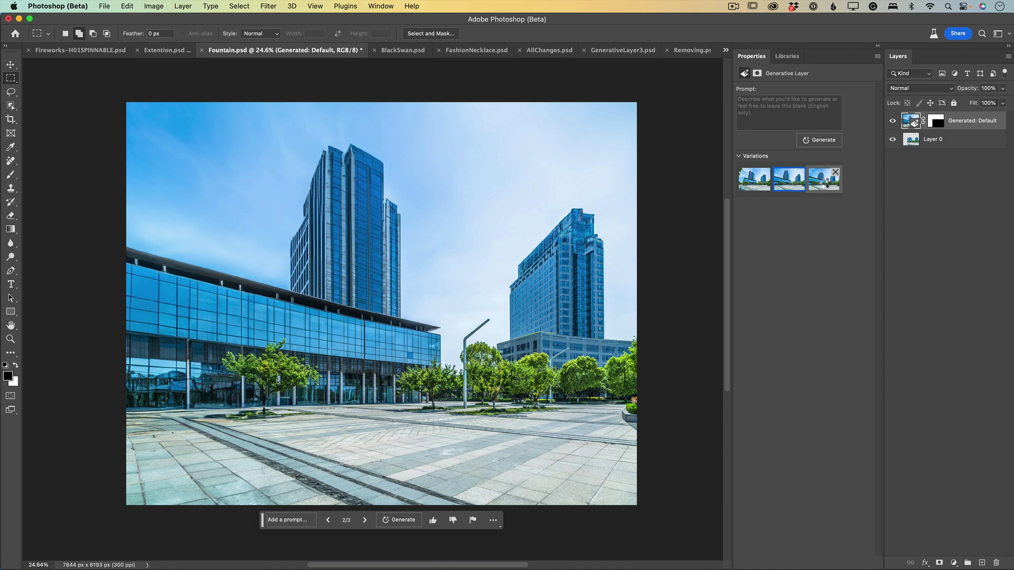
click(827, 186)
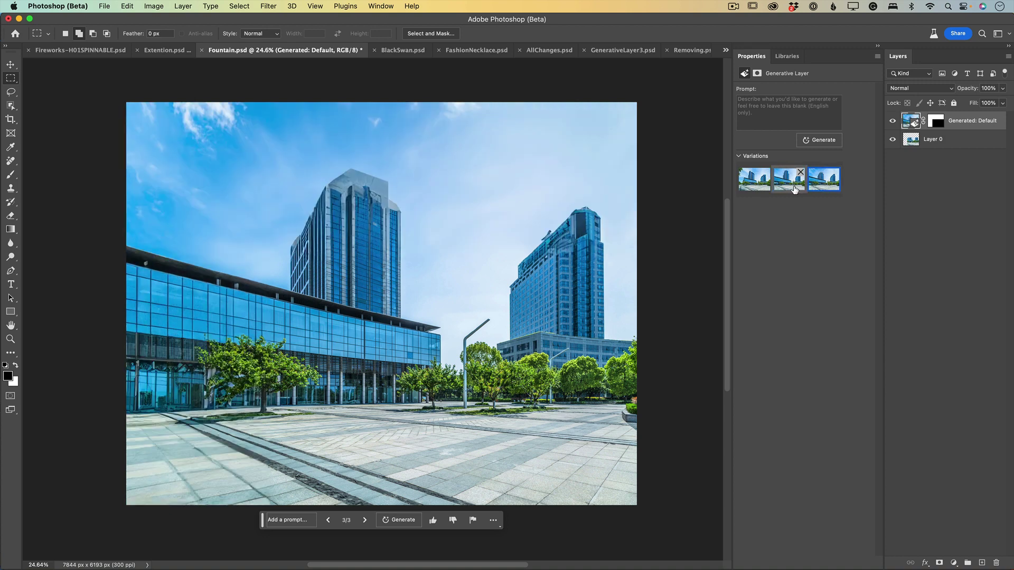
click(750, 182)
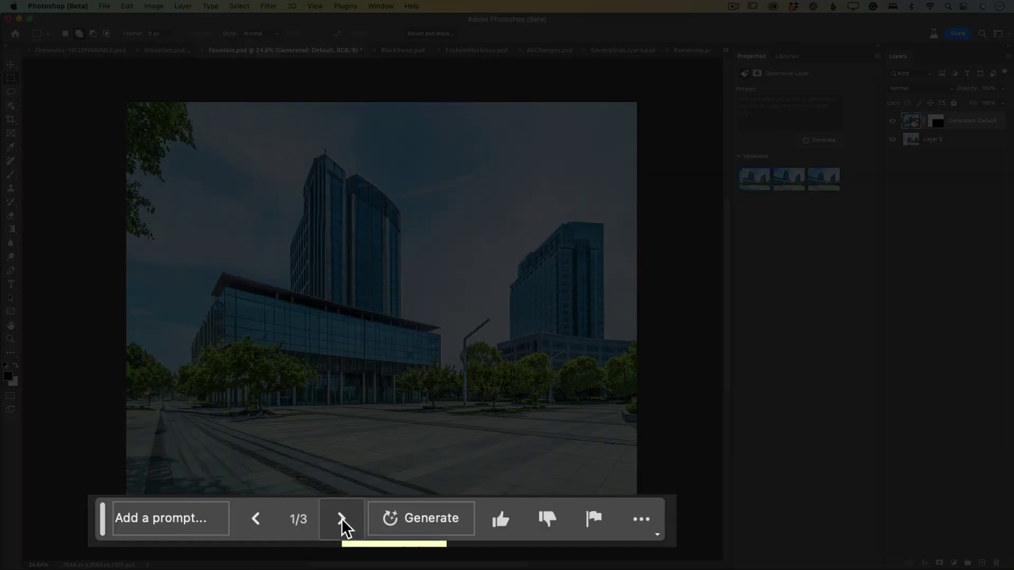
click(365, 520)
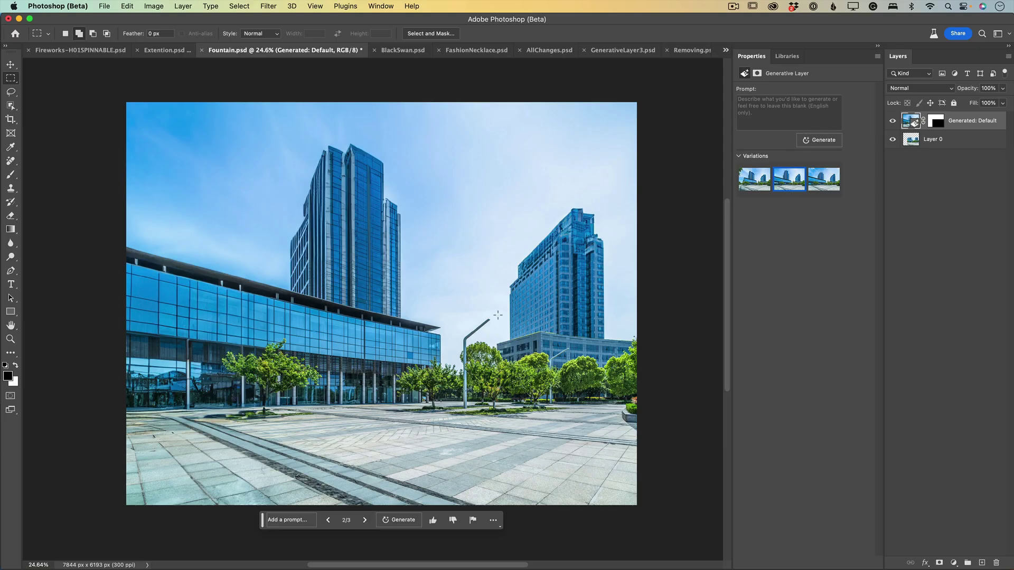
click(892, 122)
click(892, 122)
In BlackSwan.psd, select a rectangular area over the middle of the stream and run Generative Fill with the prompt "black swan"
click(395, 51)
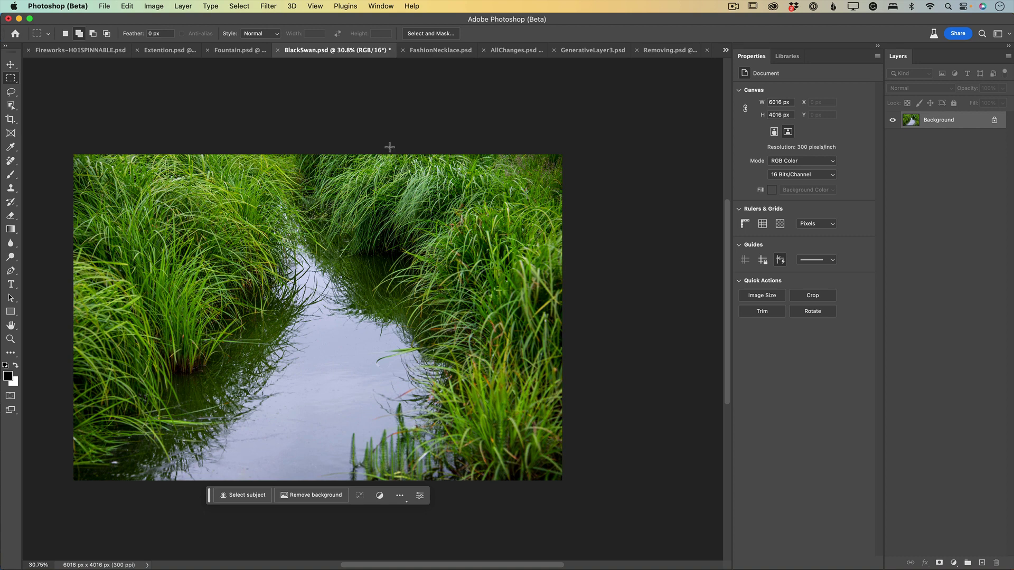
scroll(381, 256, left, 5)
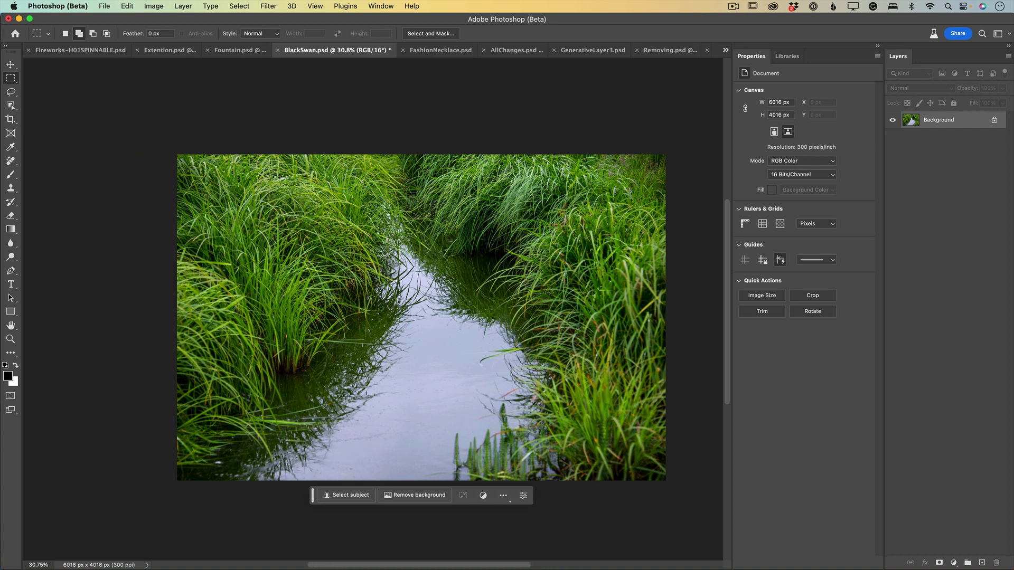
scroll(381, 256, right, 1)
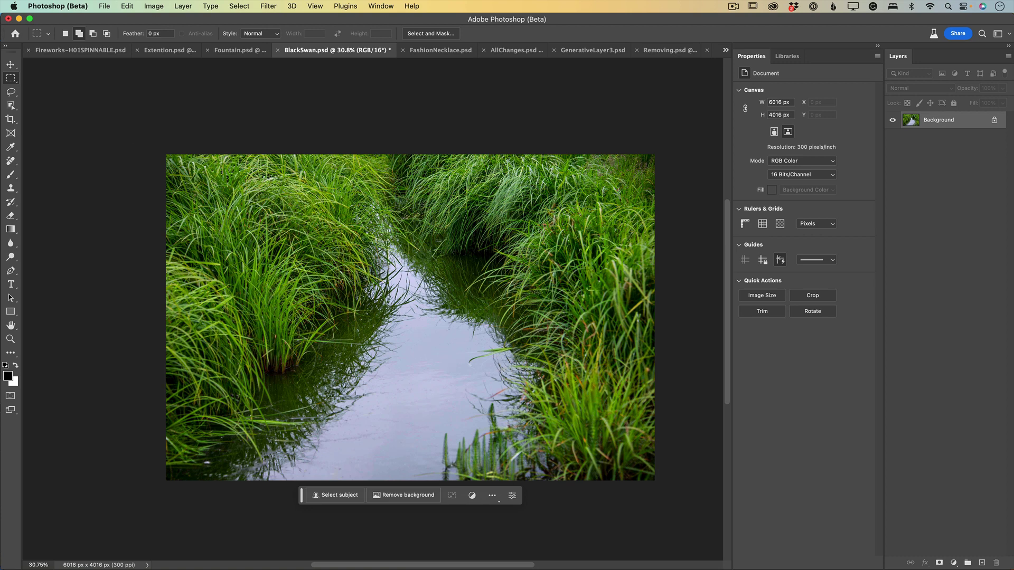
drag(295, 188, 527, 395)
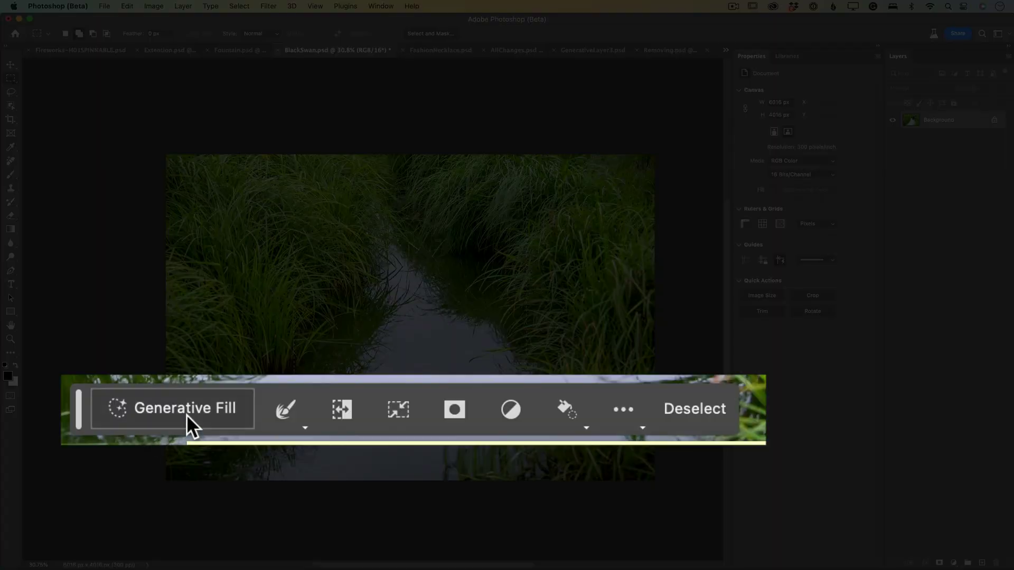
click(187, 416)
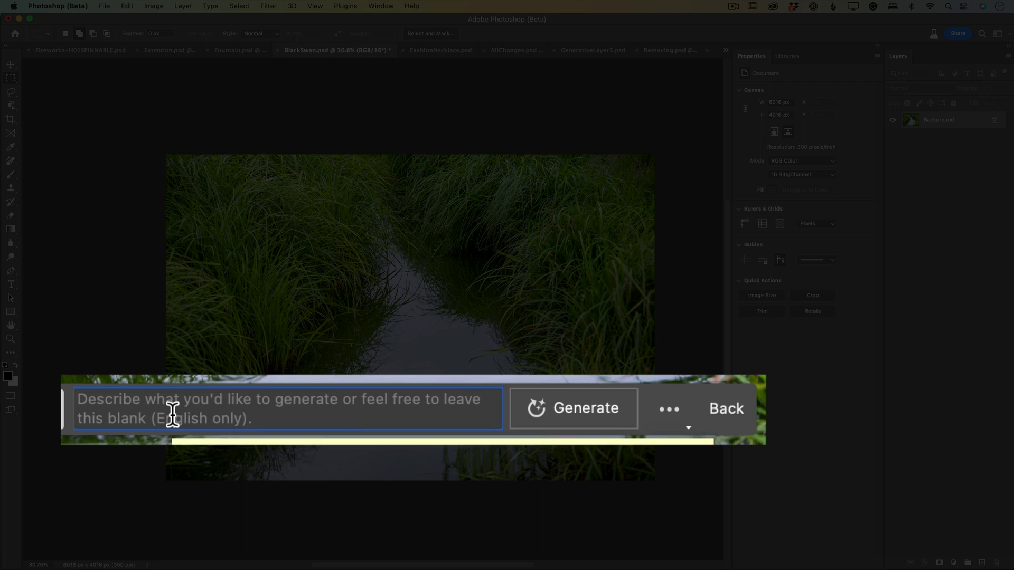
text(black sw)
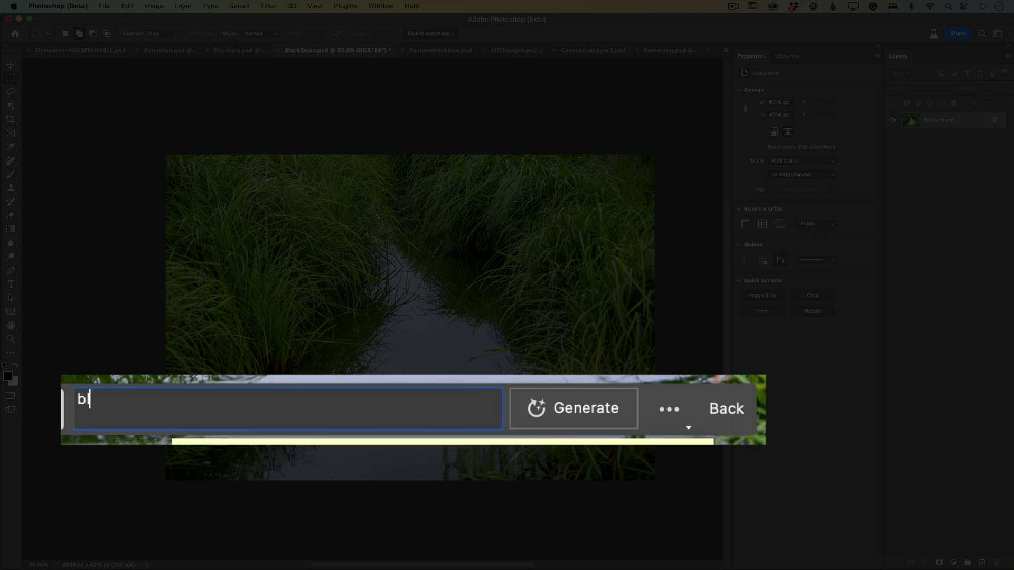
text(an)
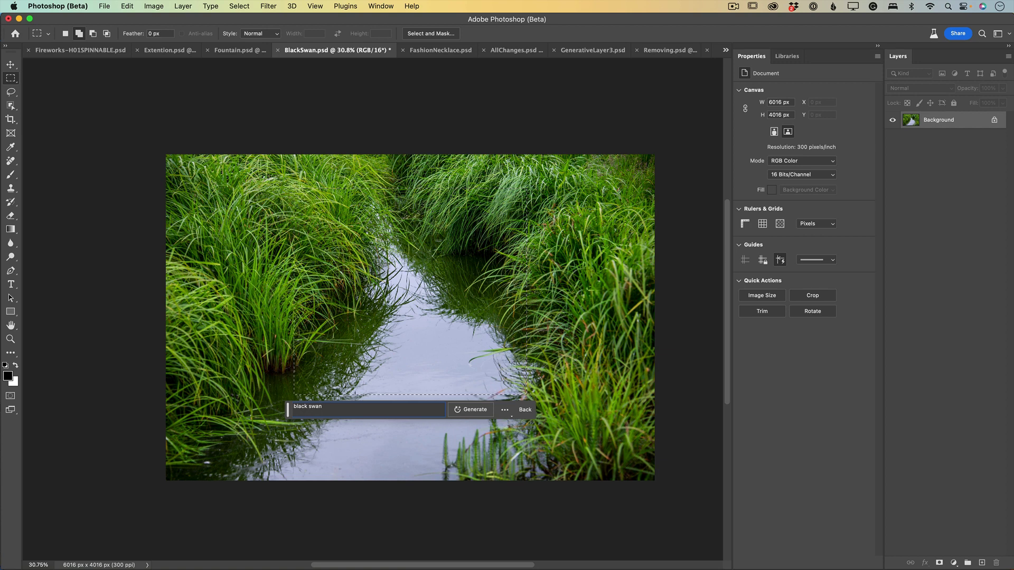
click(475, 410)
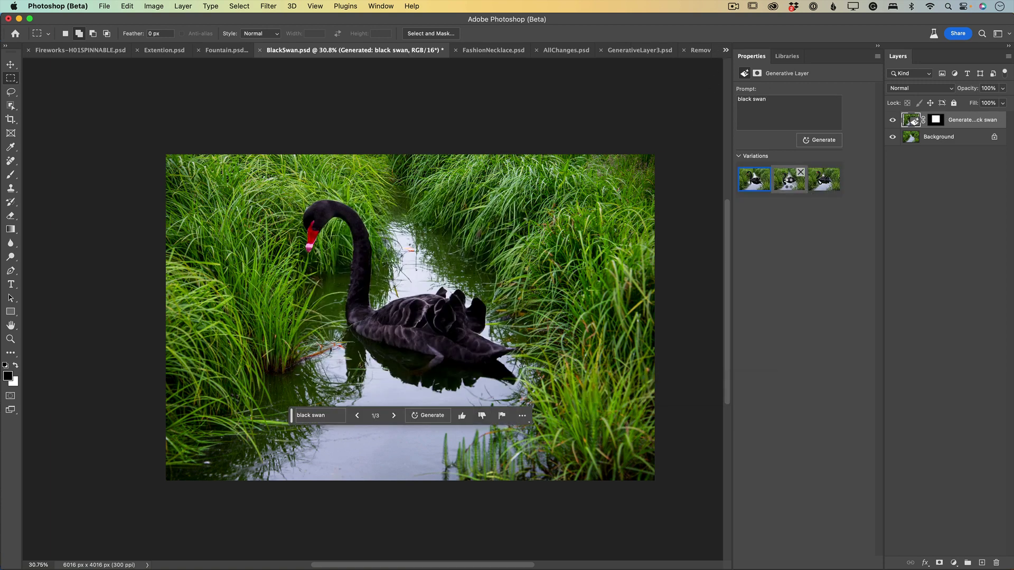
Compare the three swan variations and choose the second one
click(788, 184)
click(821, 189)
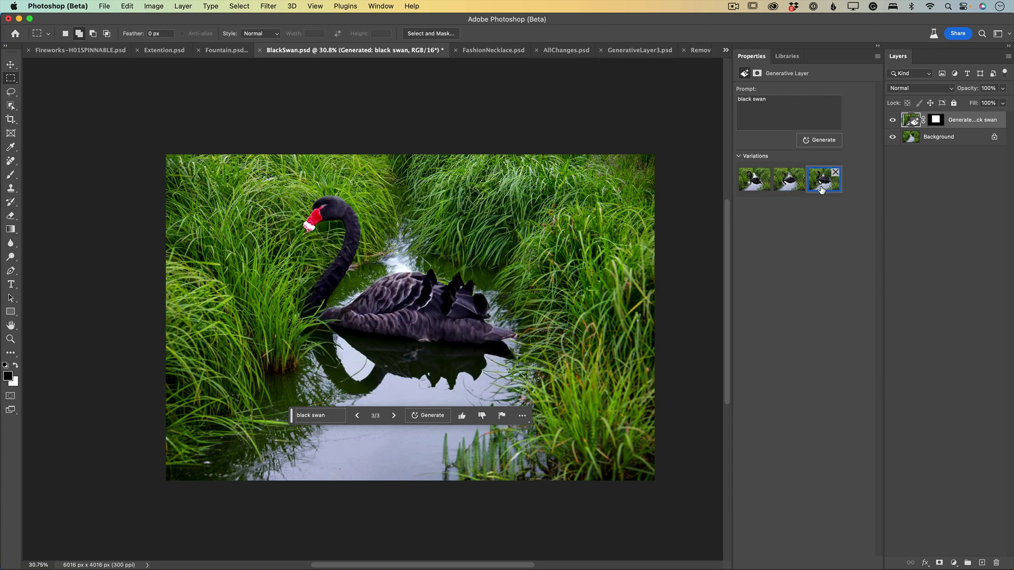
click(786, 187)
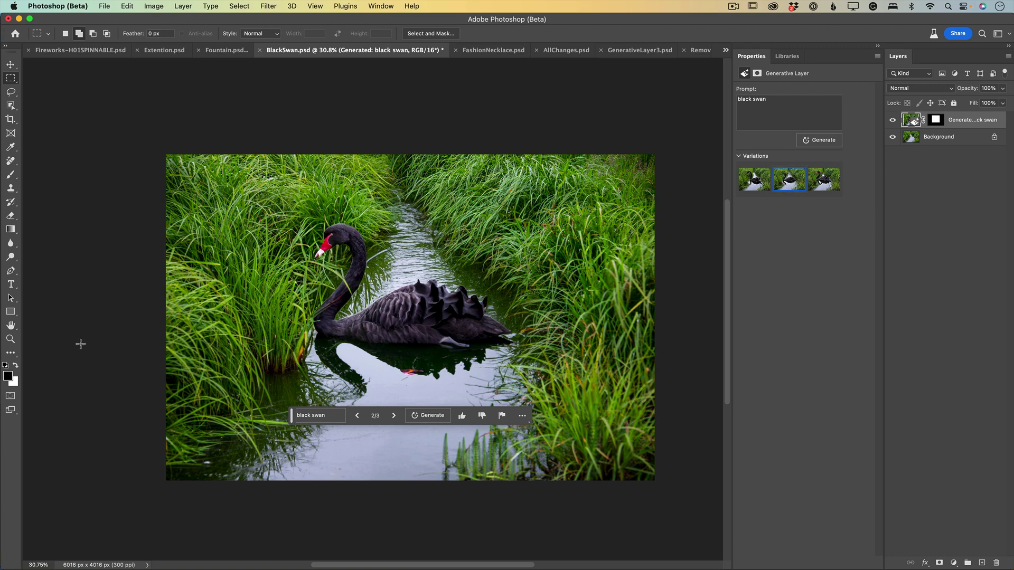
Inspect the generated swan and its reflection up close, and toggle the generated layer's visibility to compare with the original stream
click(10, 340)
drag(453, 377, 472, 393)
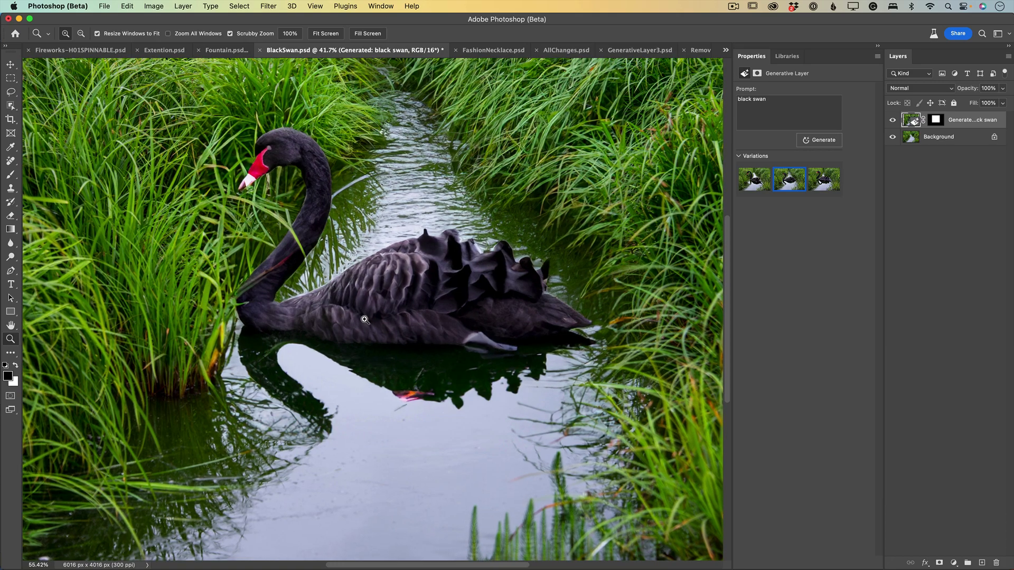
drag(364, 318, 344, 319)
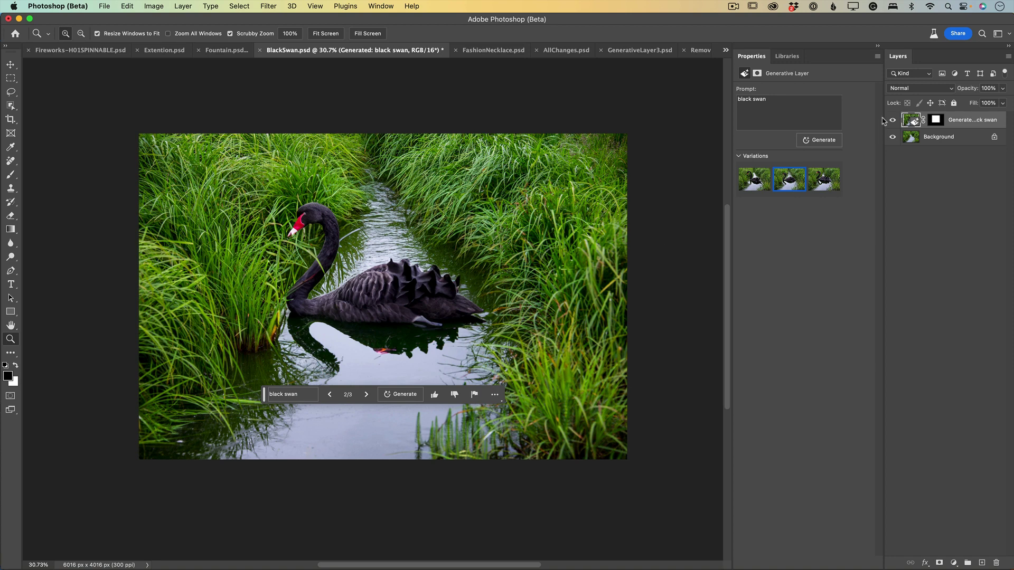
click(892, 121)
click(892, 121)
In FashionNecklace.psd, select a narrow rectangle from the earlobe down the neck and run Generative Fill with the prompt "fashion earring"
click(484, 50)
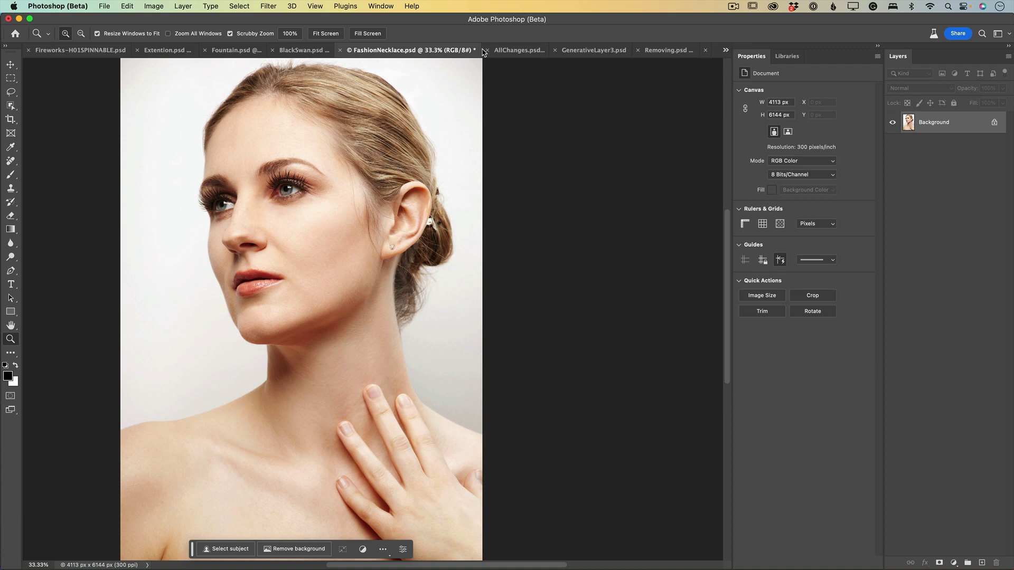
click(11, 78)
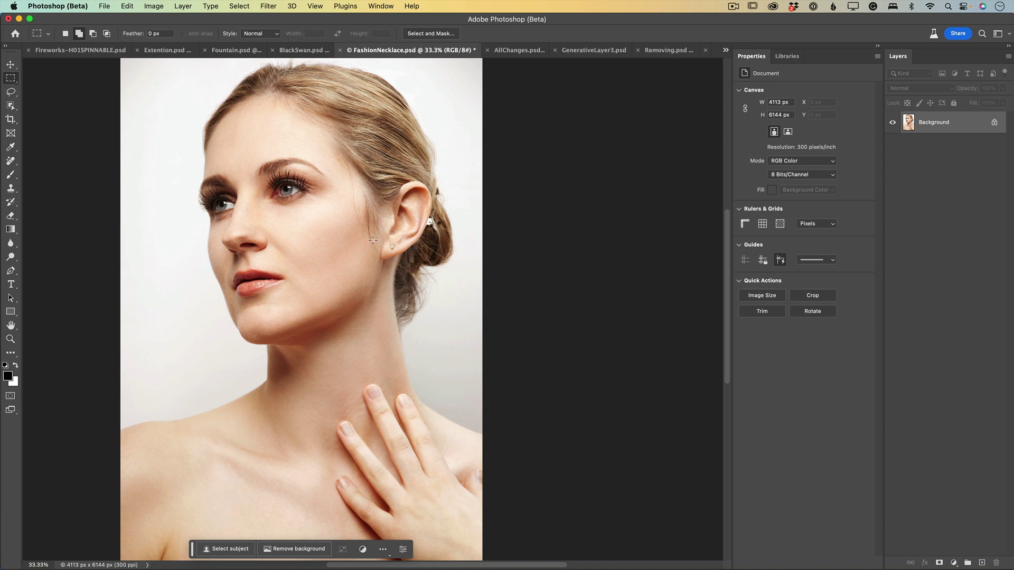
drag(378, 240, 406, 368)
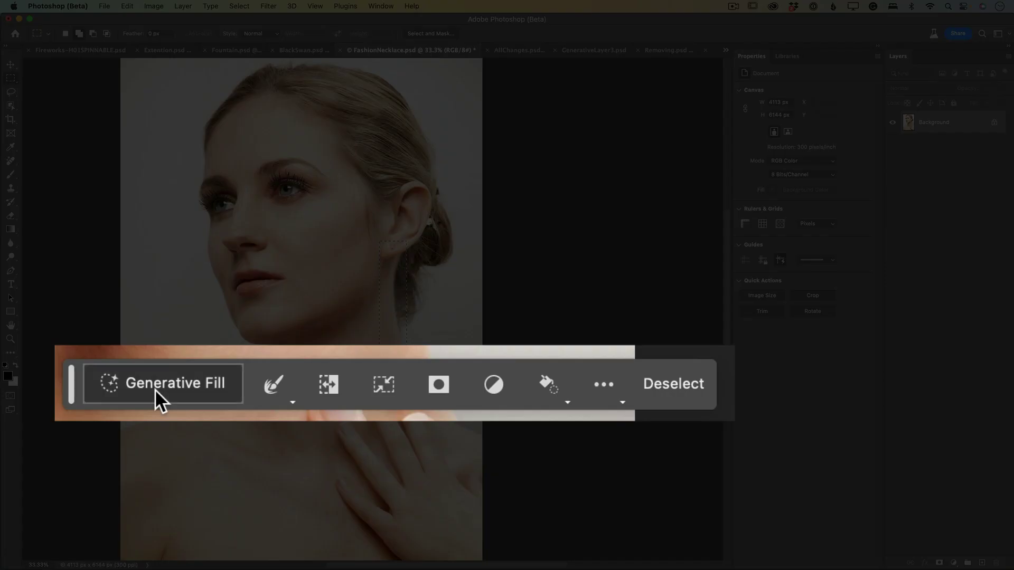
click(306, 389)
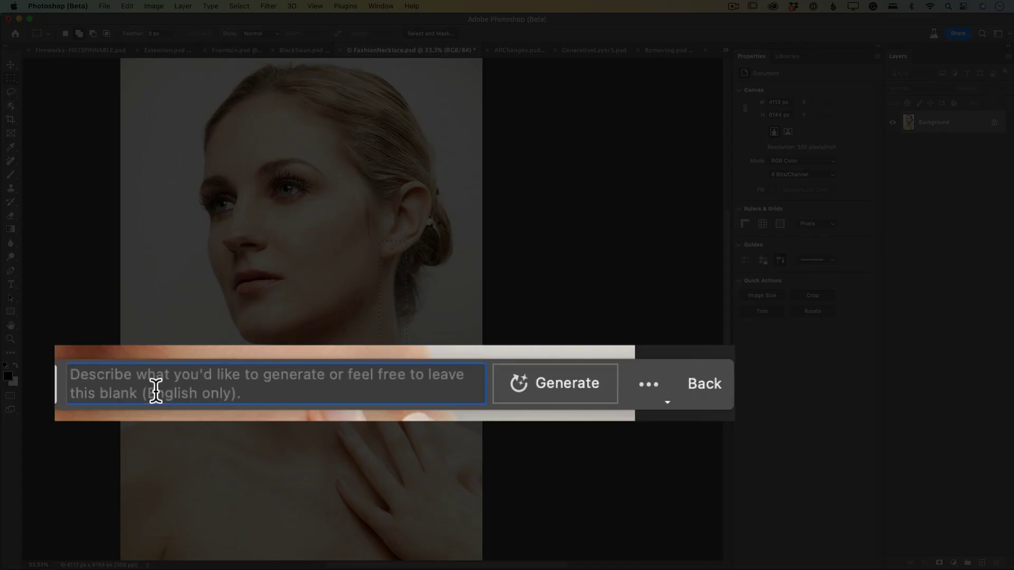
text(fashio)
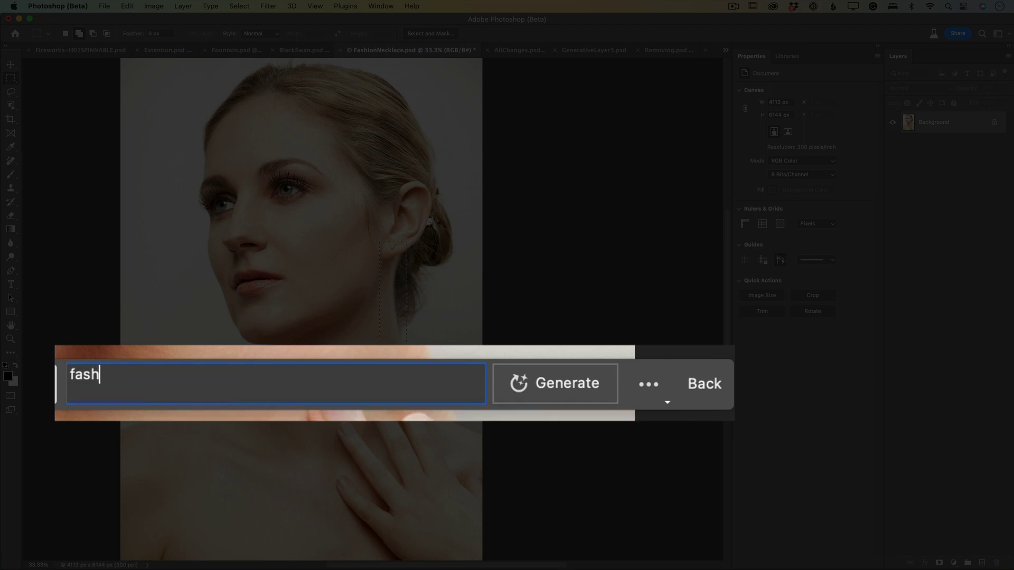
text(n earring)
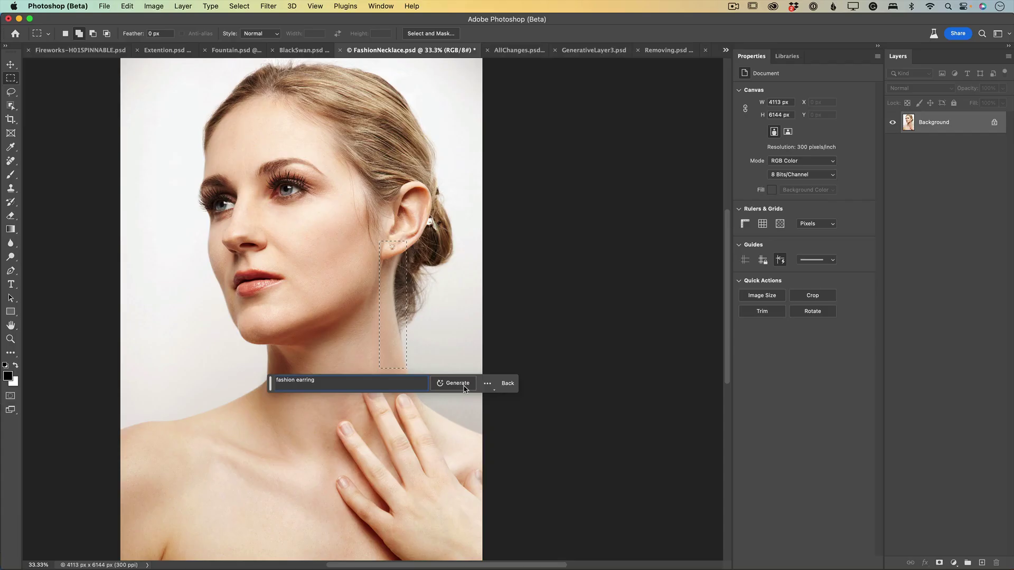
click(464, 389)
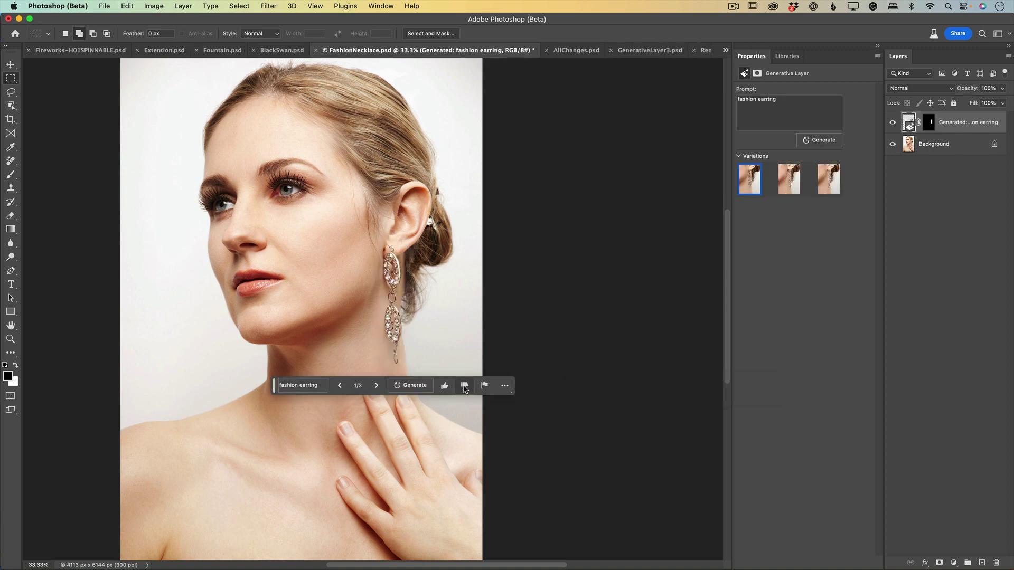
Compare the three fashion earring variations up close and choose the third one
click(786, 186)
click(819, 185)
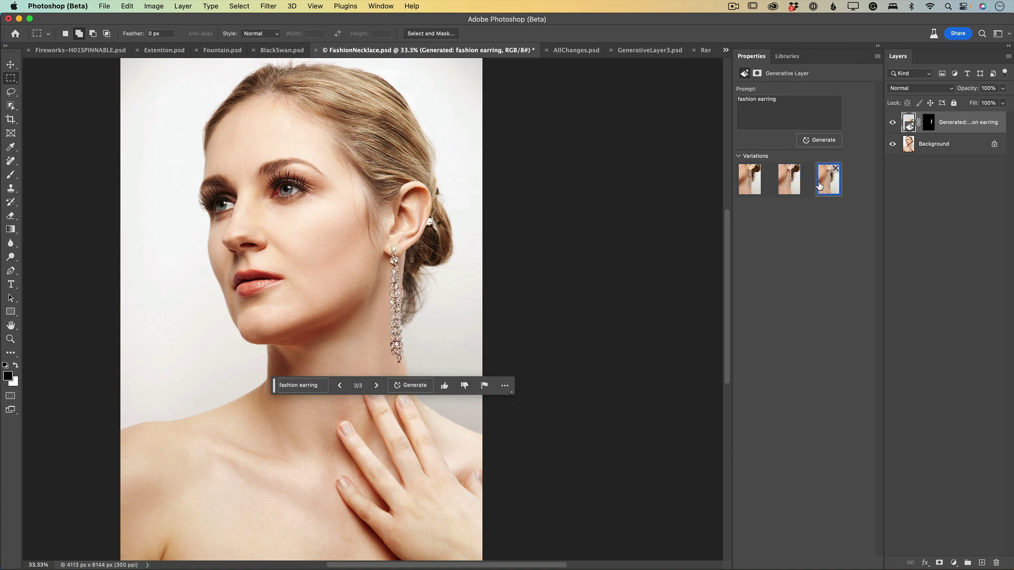
click(11, 339)
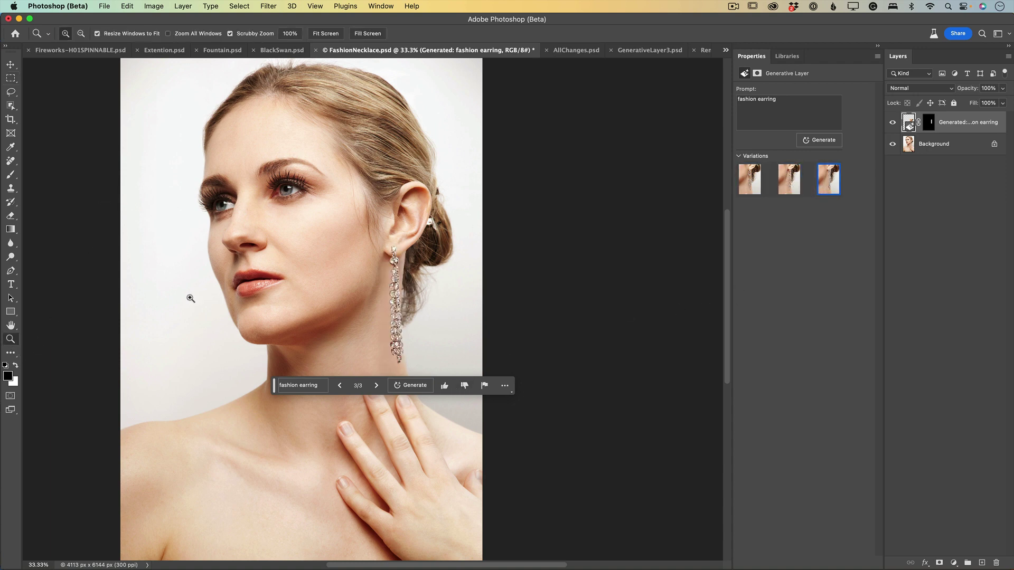
drag(399, 237, 452, 255)
mouse_move(786, 185)
click(753, 190)
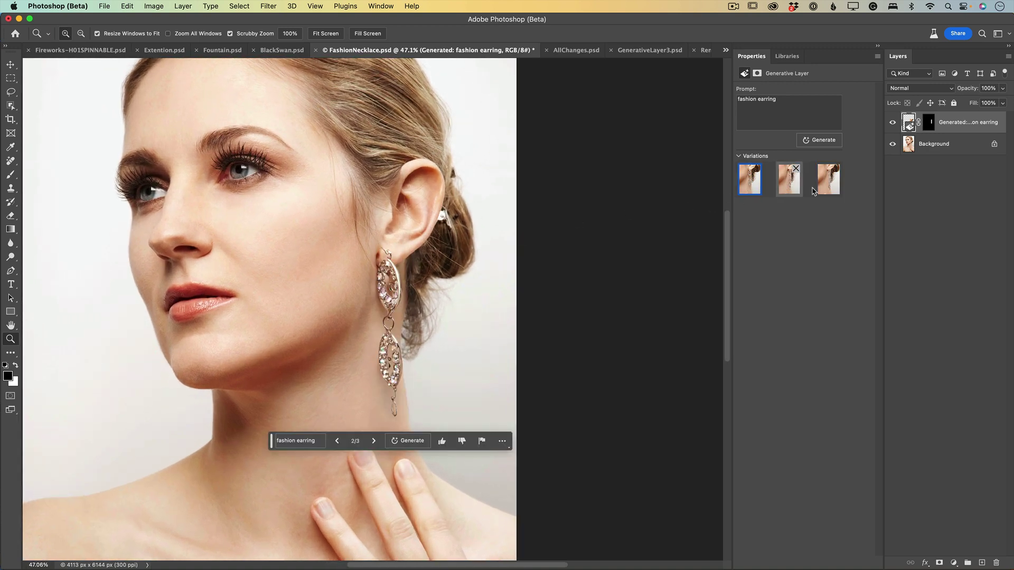
click(830, 195)
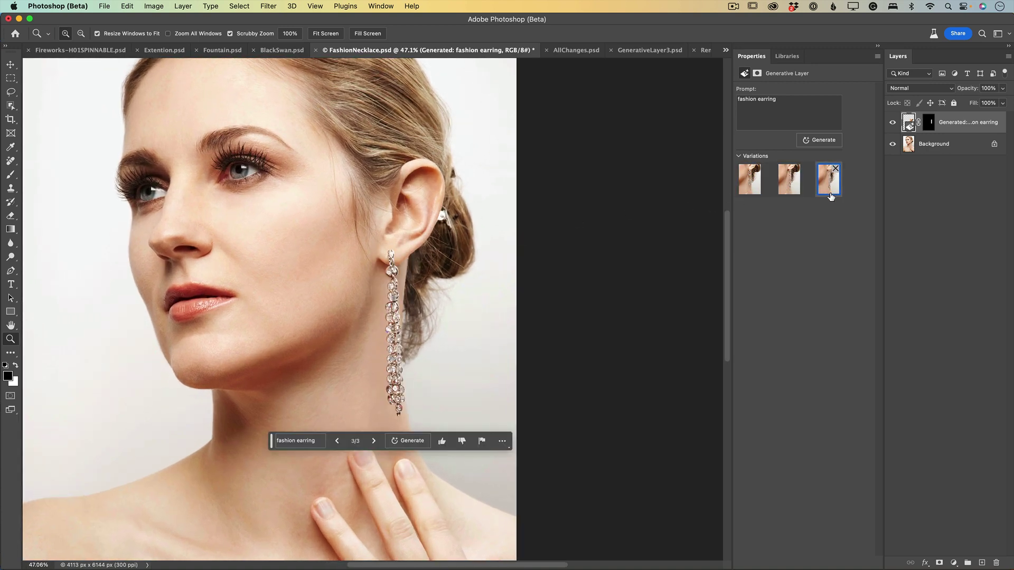
Change the generative layer's prompt to "gold earring" and generate new variations
triple_click(756, 99)
click(756, 99)
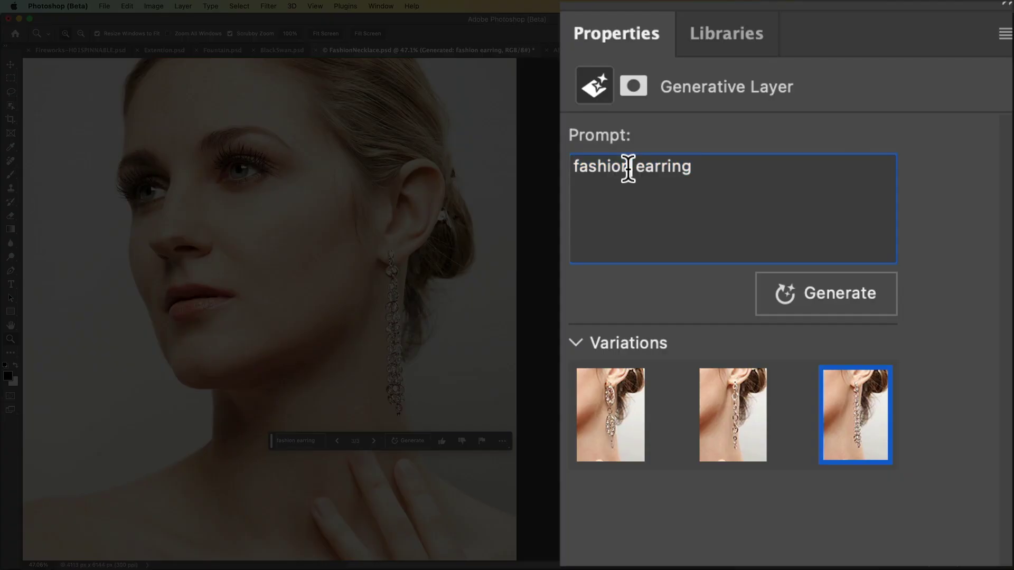
drag(629, 167, 560, 167)
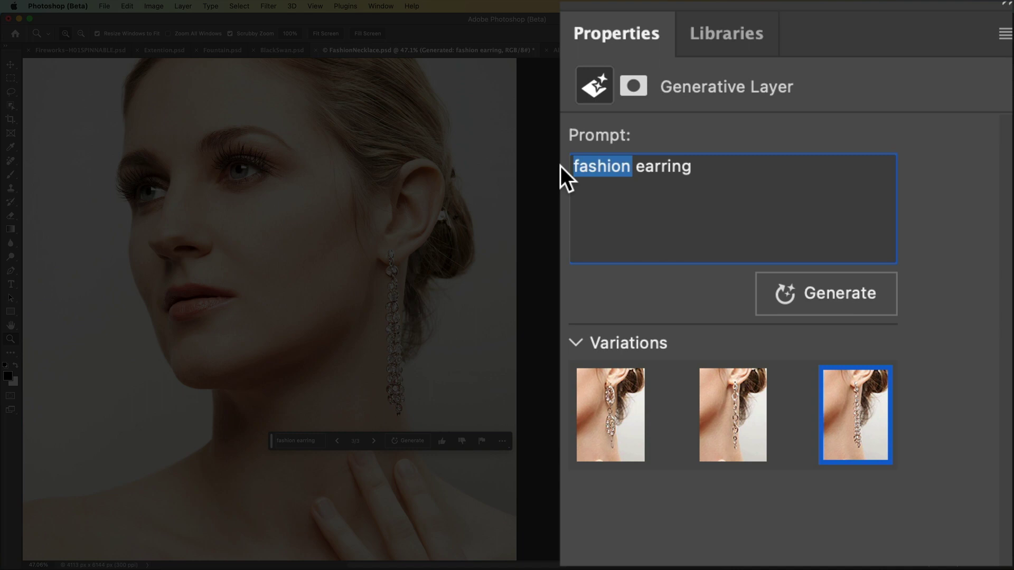
text(gold)
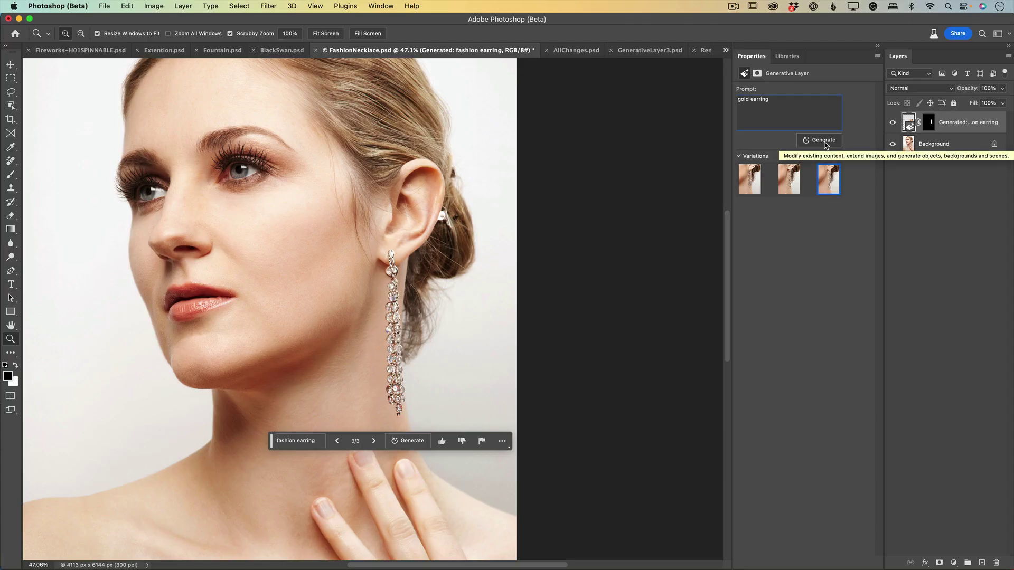
click(825, 141)
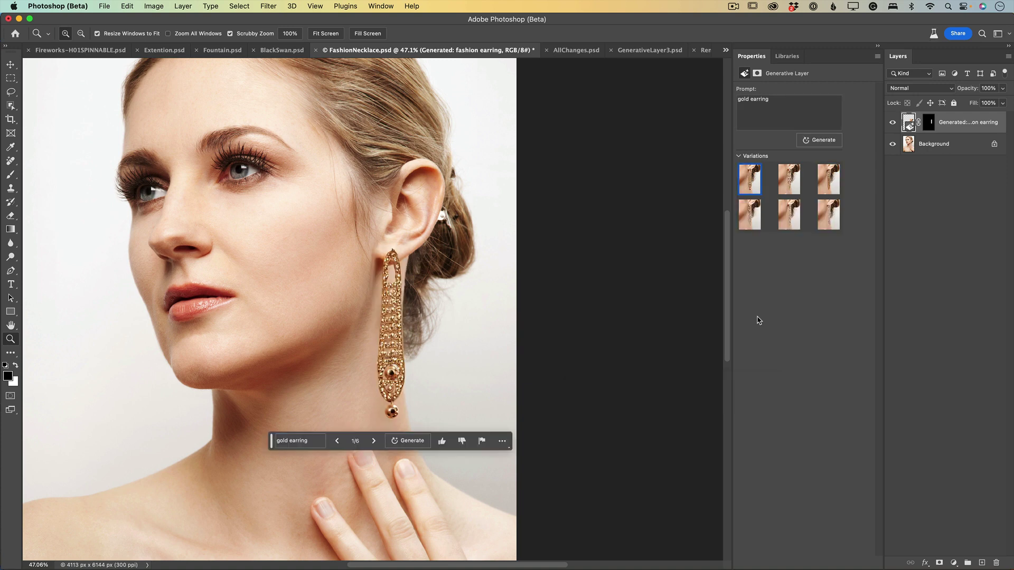
Compare the three gold earring variations, delete the third one, and keep the second one displayed
click(788, 180)
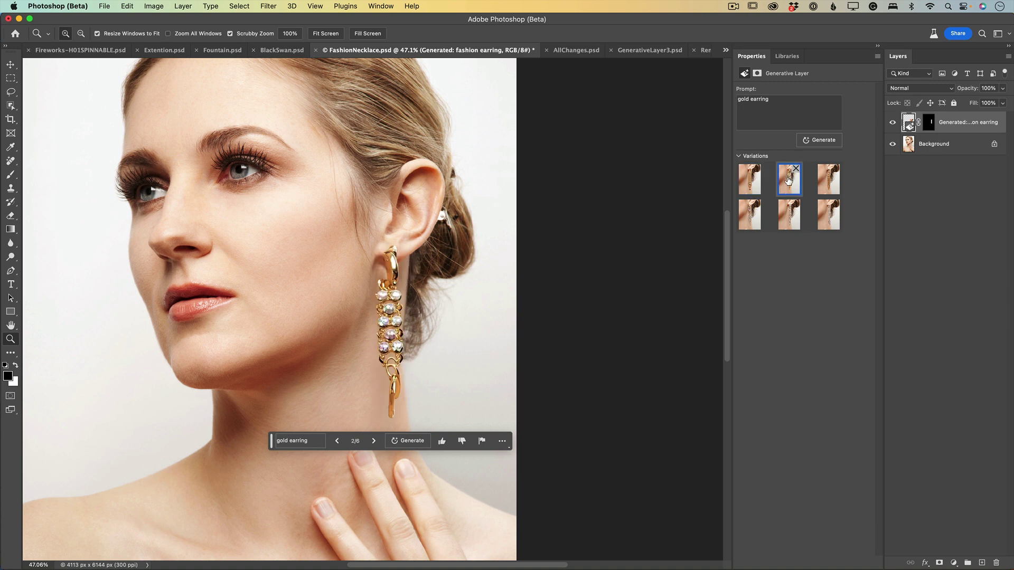
click(828, 189)
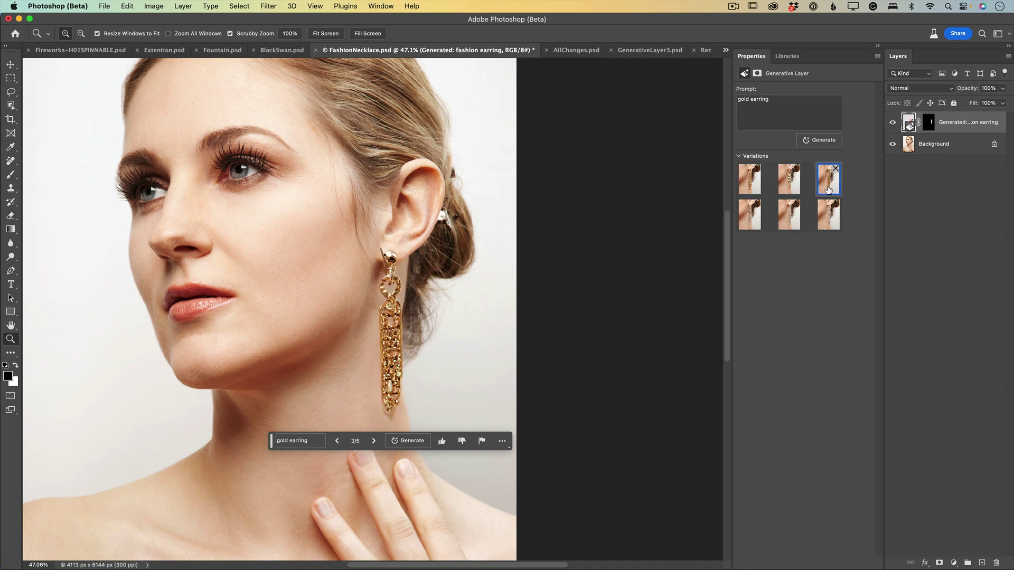
click(745, 187)
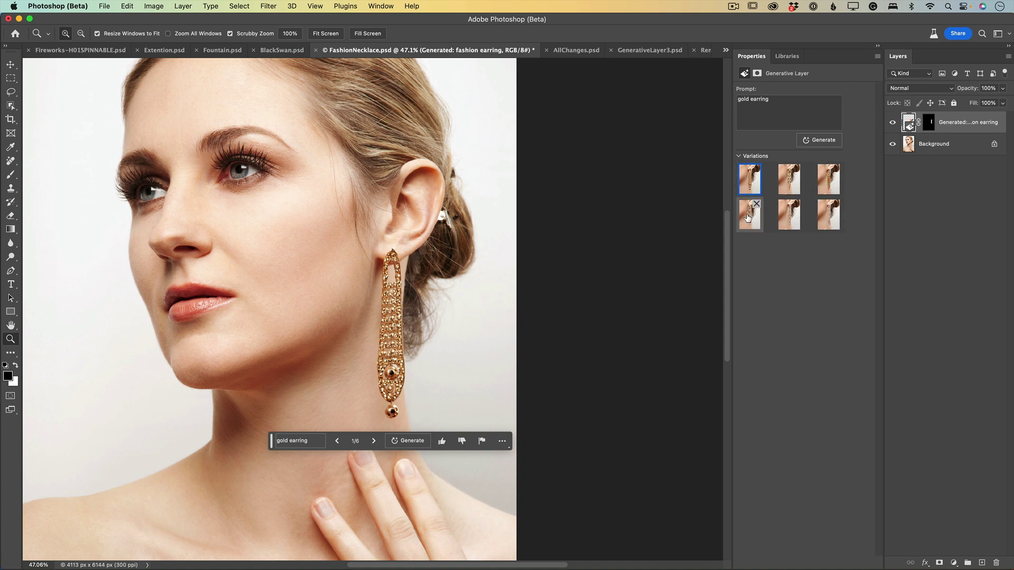
click(822, 186)
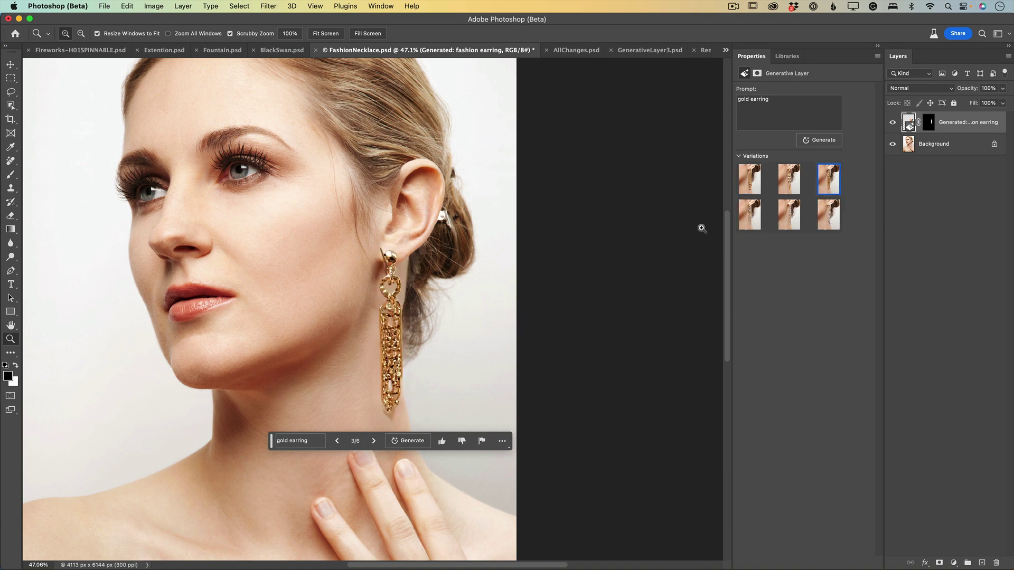
click(835, 169)
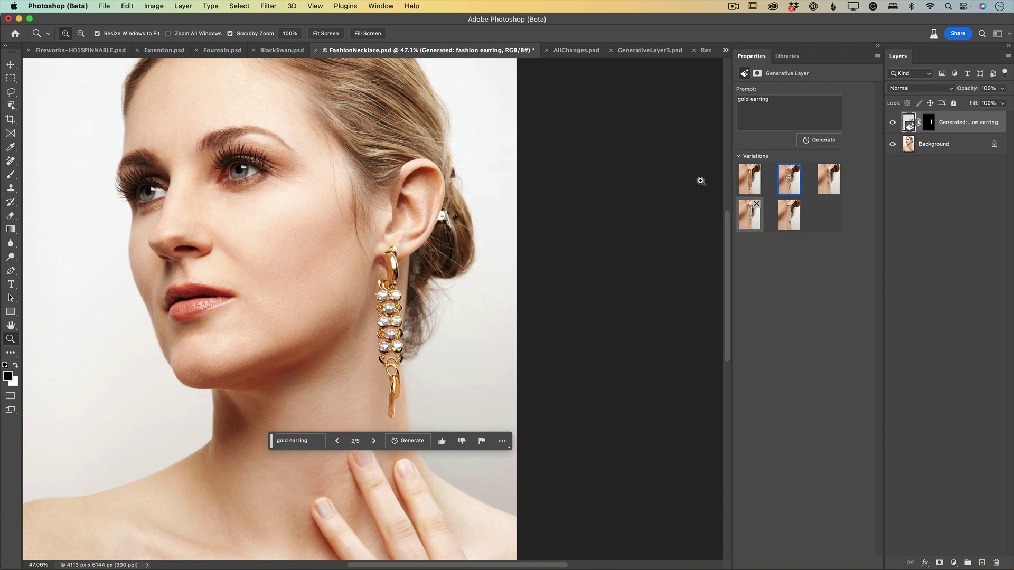
In AllChanges.psd, draw a loose Lasso selection around the woman's orange T-shirt and arms
scroll(556, 104, left, 2)
key(l)
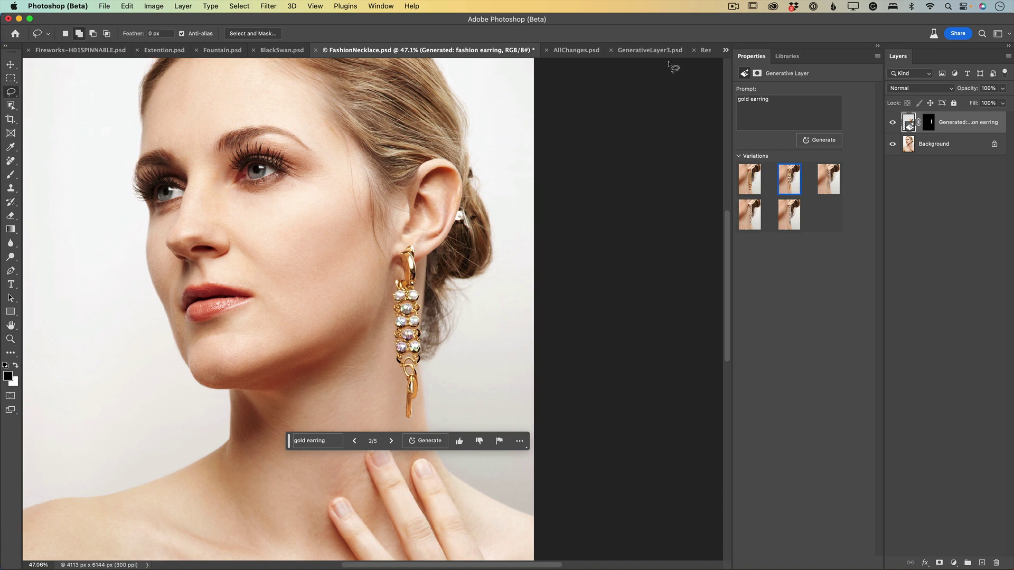
click(566, 53)
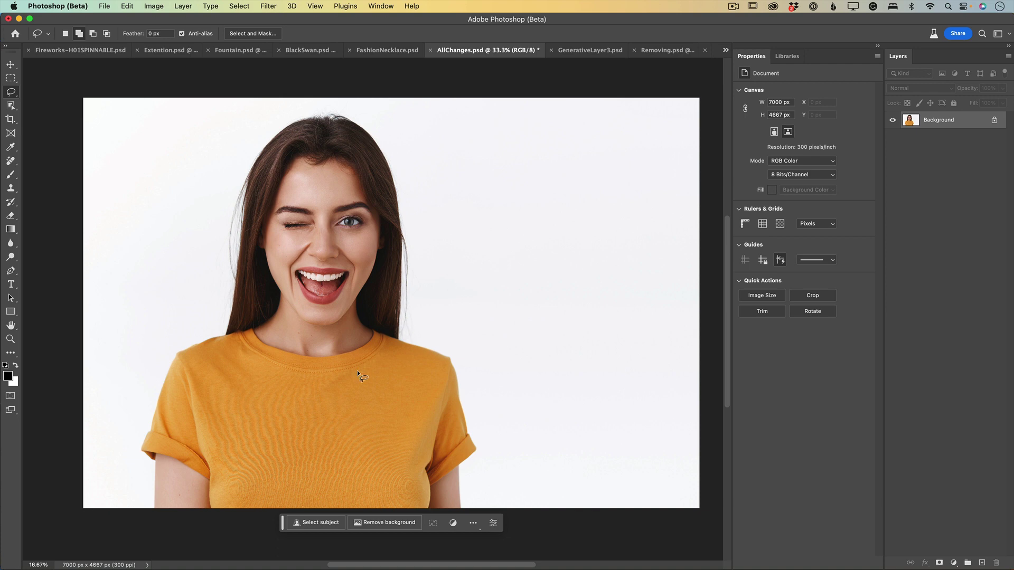
mouse_move(138, 515)
mouse_down()
mouse_move(119, 456)
mouse_move(170, 344)
mouse_move(251, 322)
mouse_move(301, 337)
mouse_move(376, 322)
mouse_move(451, 347)
mouse_move(485, 419)
mouse_move(500, 491)
mouse_move(494, 520)
mouse_move(438, 527)
mouse_move(138, 510)
mouse_up()
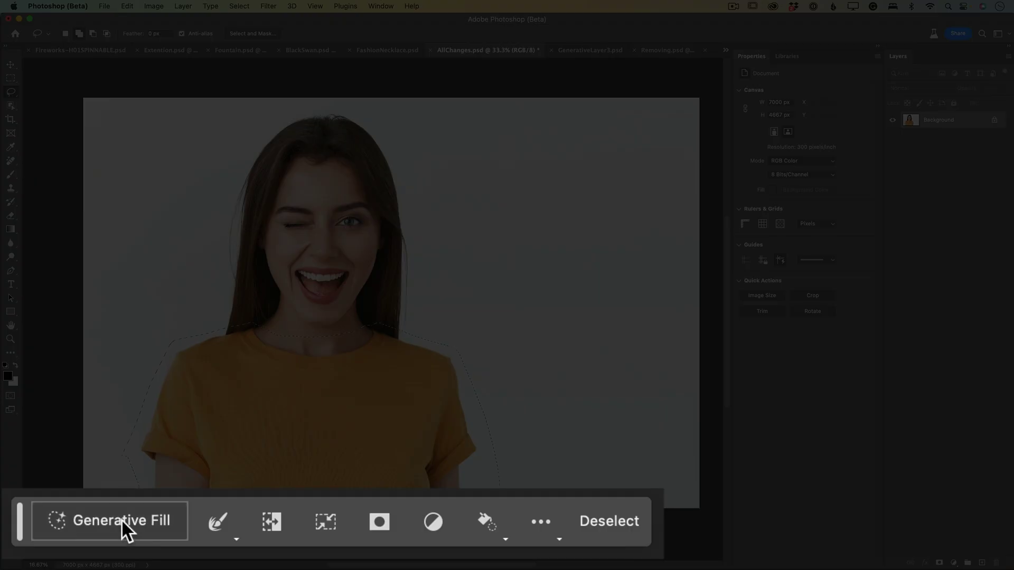
Generate a "sweater" in the selection with Generative Fill, preview the variations, and choose the third one
click(122, 519)
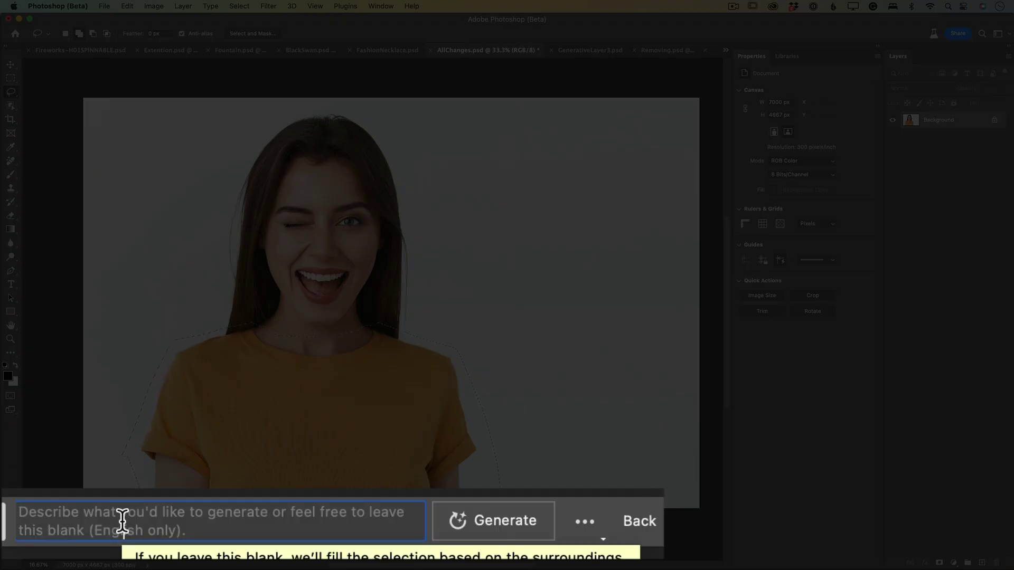
text(sweater)
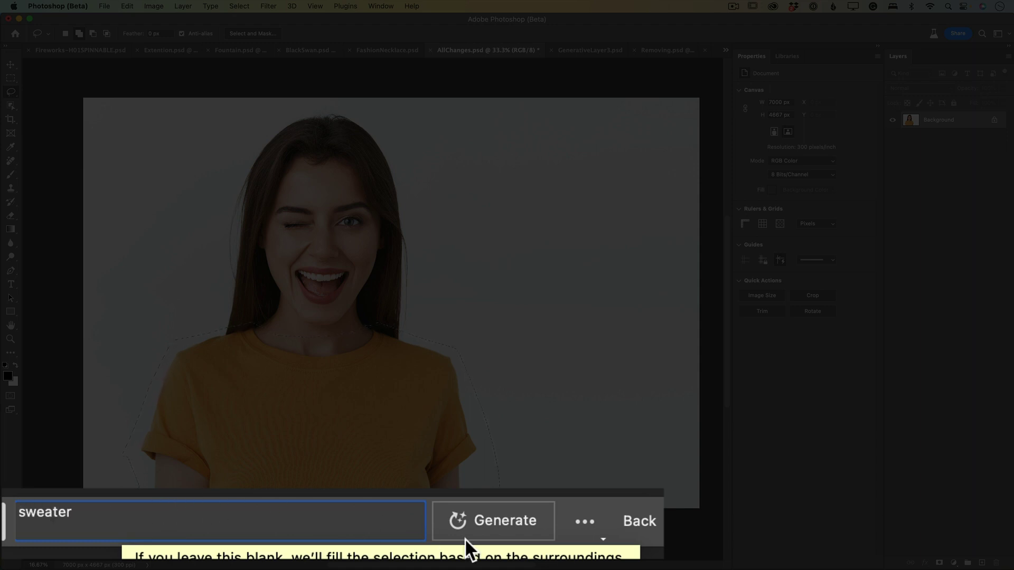
click(529, 511)
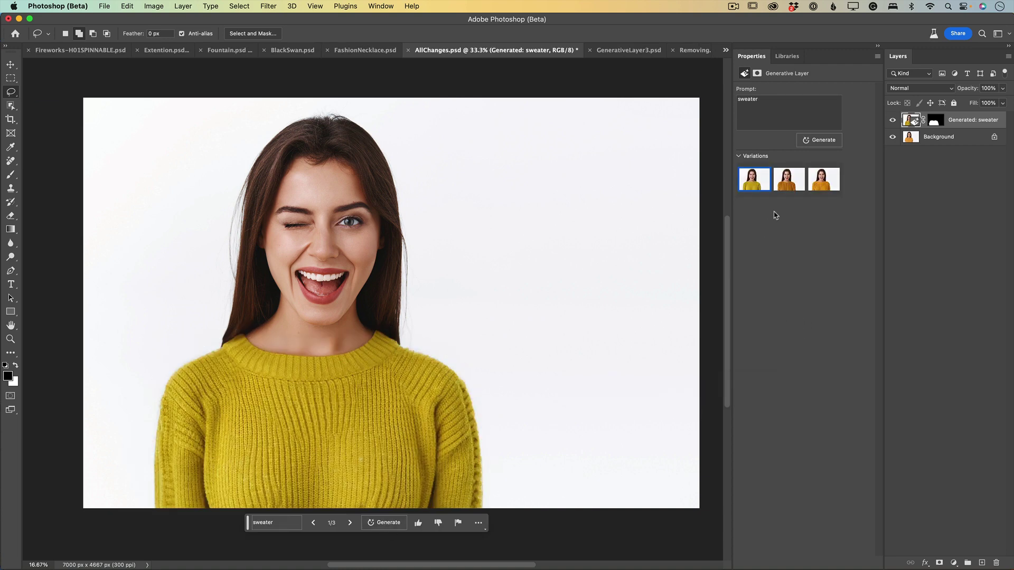
click(785, 183)
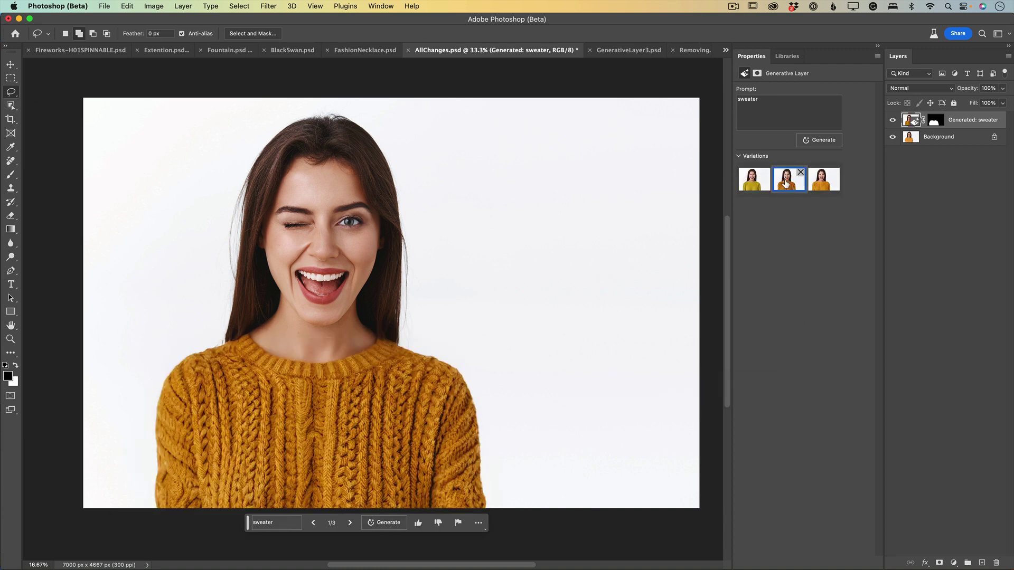
click(820, 188)
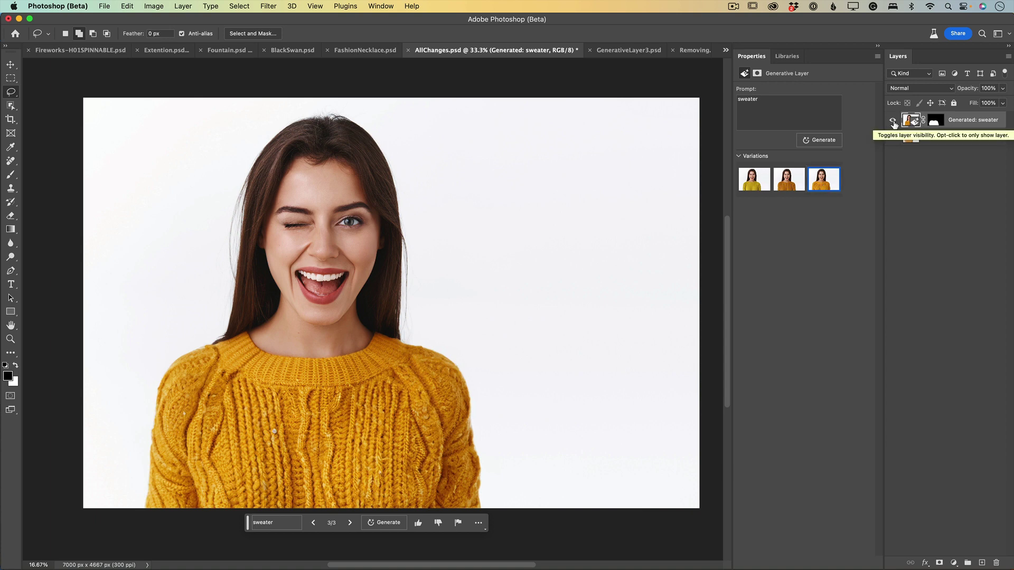
Toggle the generated sweater layer's visibility to compare it with the original T-shirt, leaving the layer shown
click(892, 121)
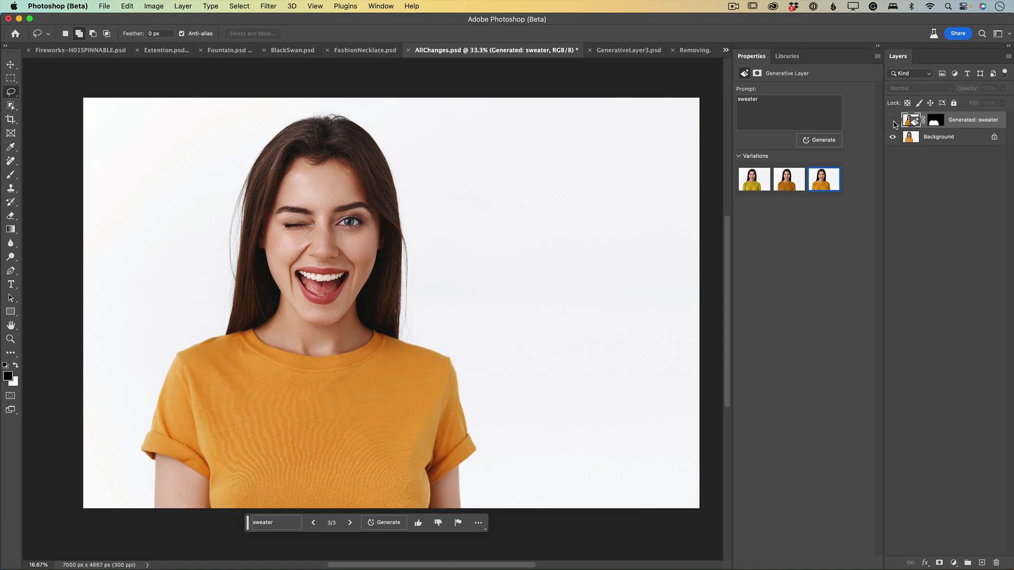
click(893, 121)
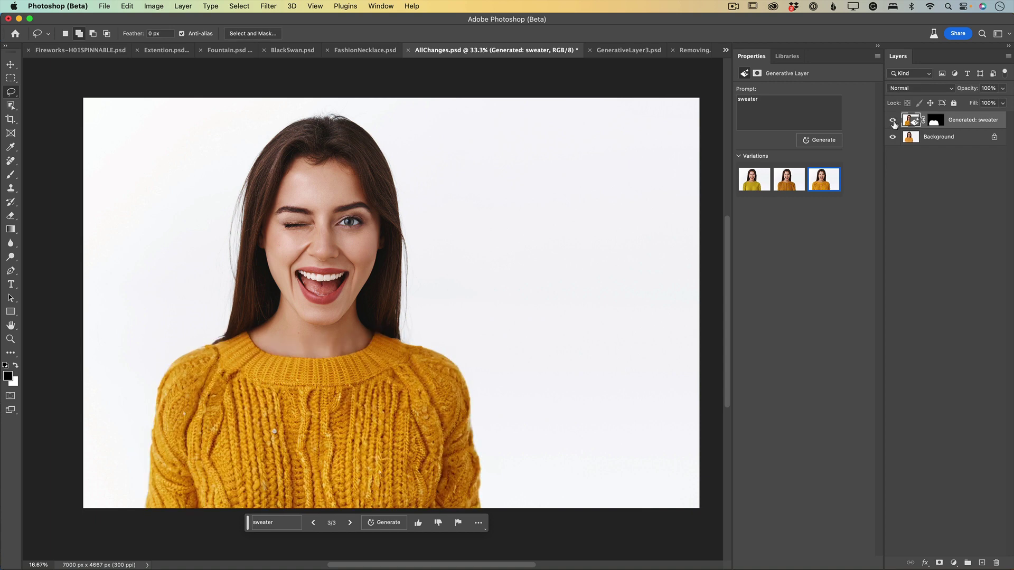
click(892, 121)
click(893, 121)
Change the generative layer's prompt to "summer dress" and generate new variations
click(764, 99)
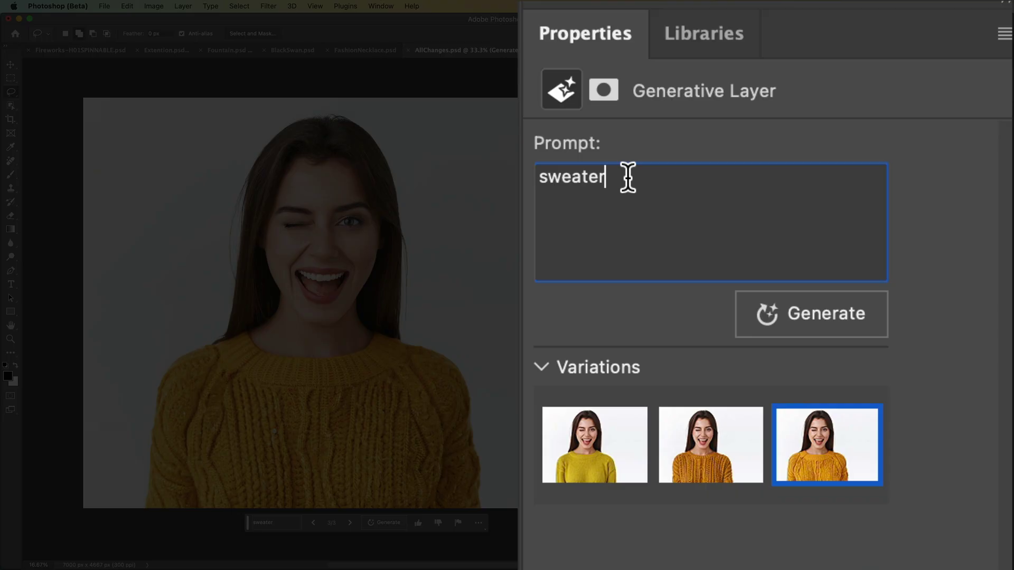
drag(628, 177, 525, 176)
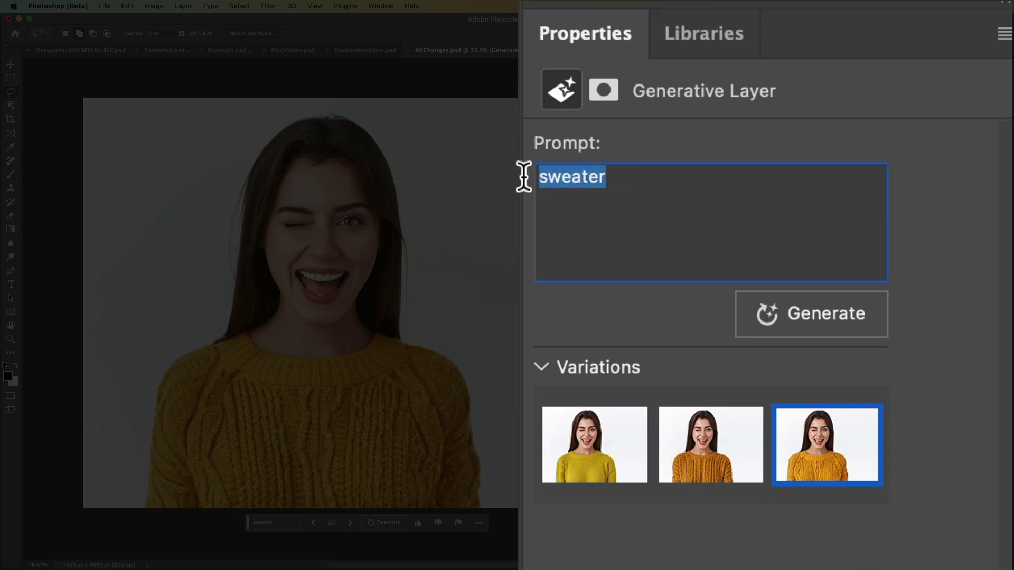
text(summer dress)
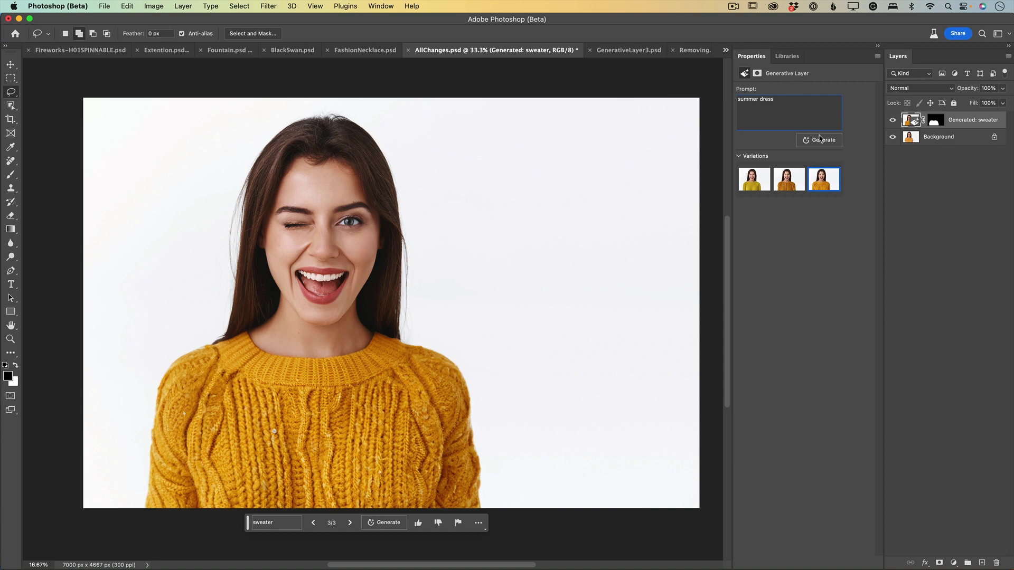
click(826, 143)
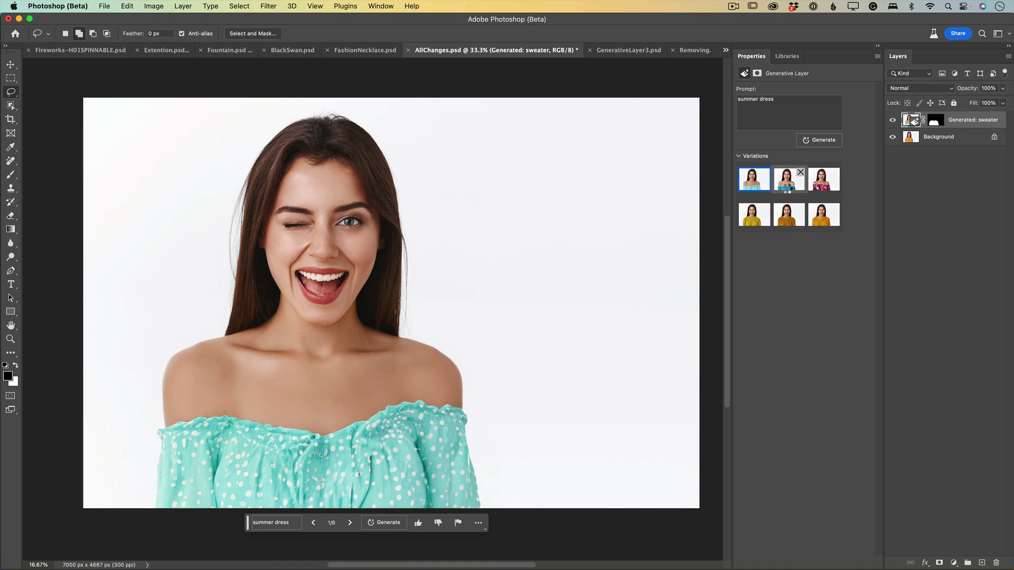
Compare the three summer dress variations and choose the second one, the blue dress
click(787, 192)
click(829, 191)
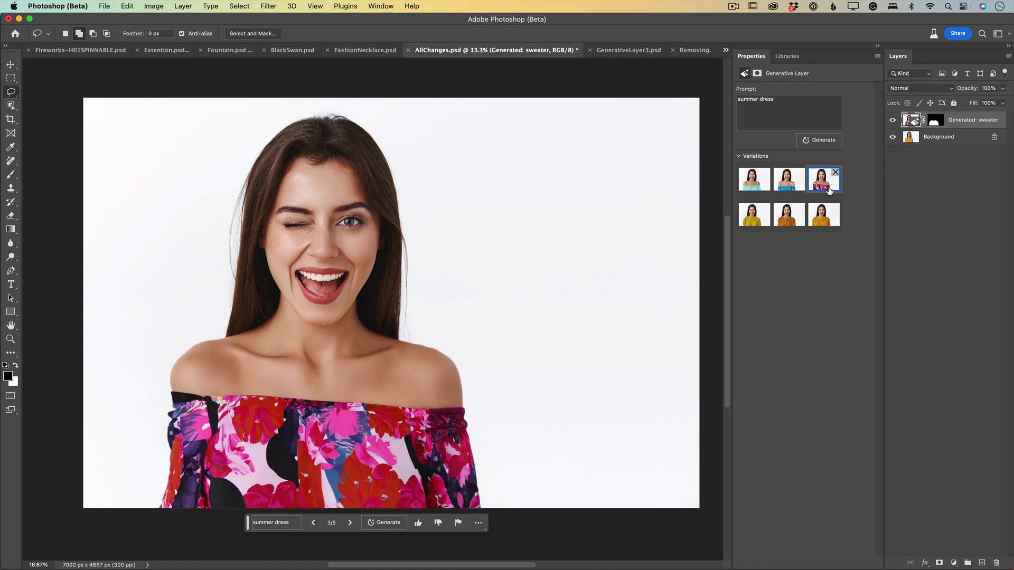
click(794, 188)
click(755, 187)
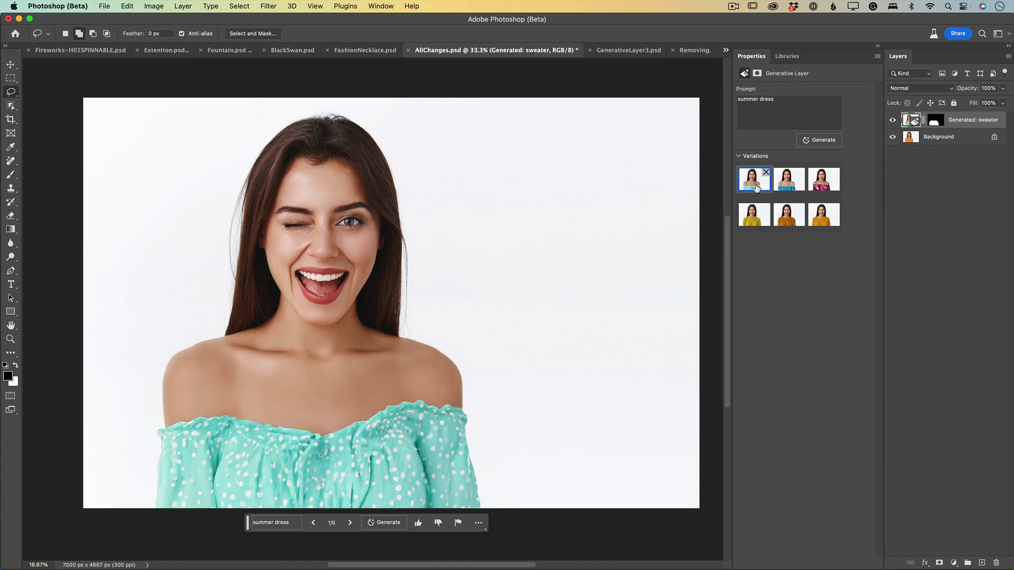
click(787, 187)
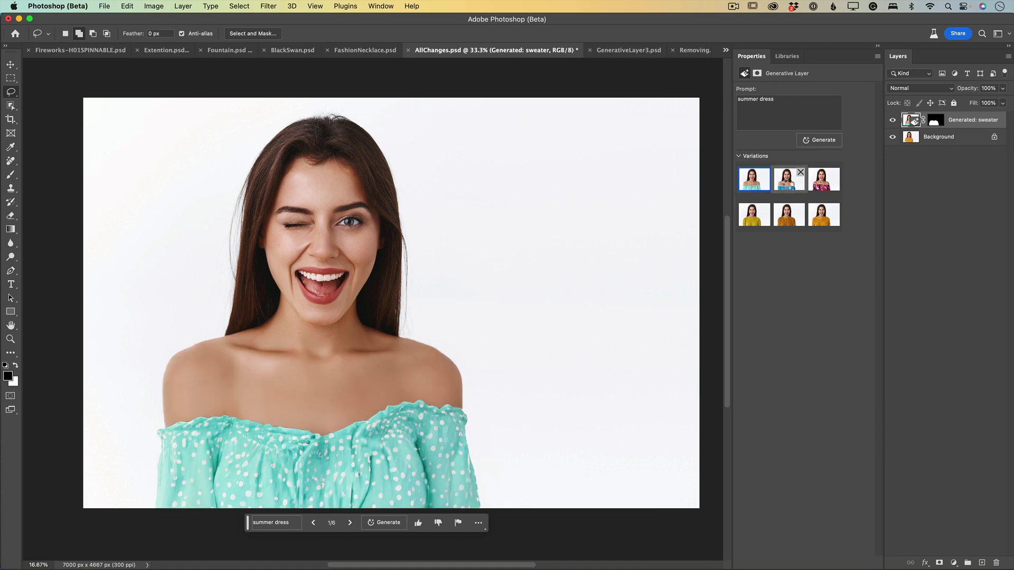
Compare the blue dress with the original T-shirt, and switch the generative layer to the yellow-green sweater variation
click(893, 121)
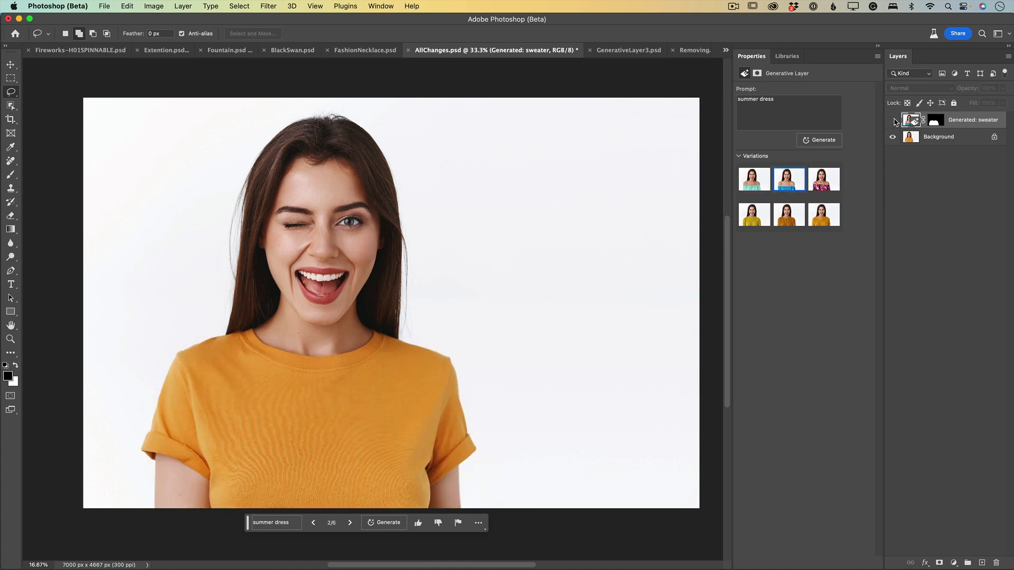
click(892, 120)
mouse_move(802, 221)
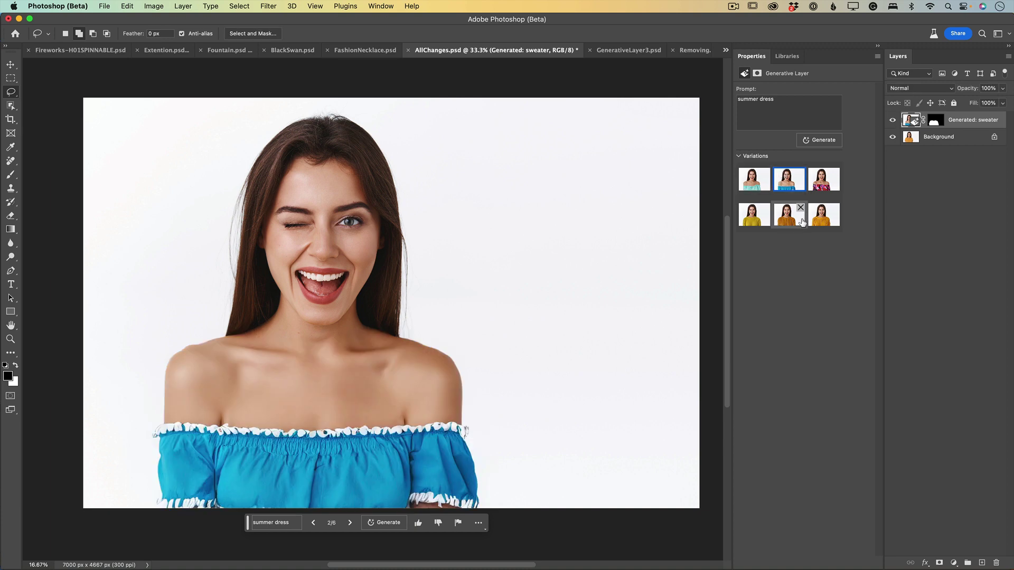
click(754, 217)
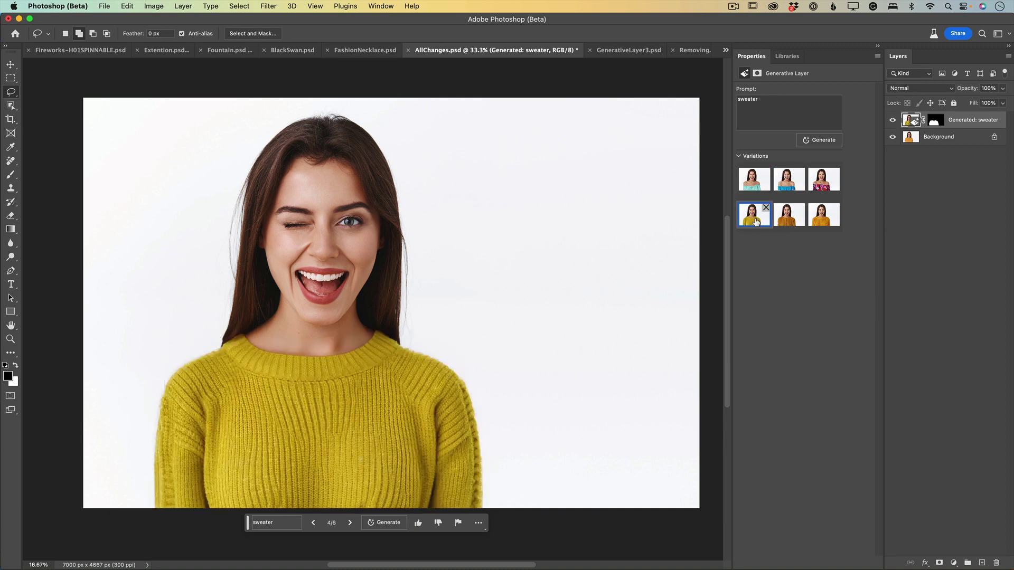
In GenerativeLayer3.psd, make a rectangular selection of about 1959 × 1339 px across the giraffe's neck and generate a "scarf" in it
click(621, 51)
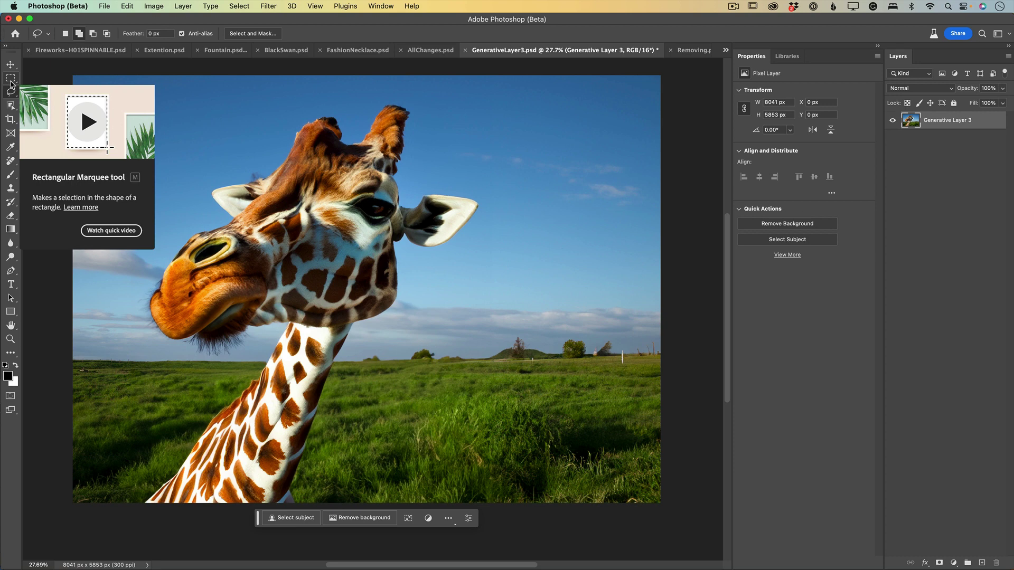
click(10, 80)
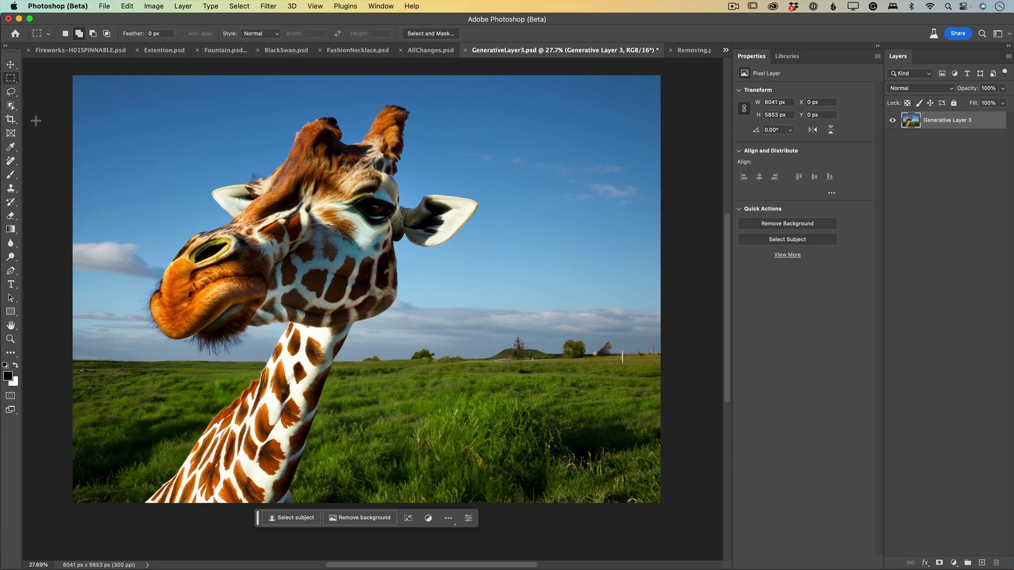
drag(209, 357, 352, 454)
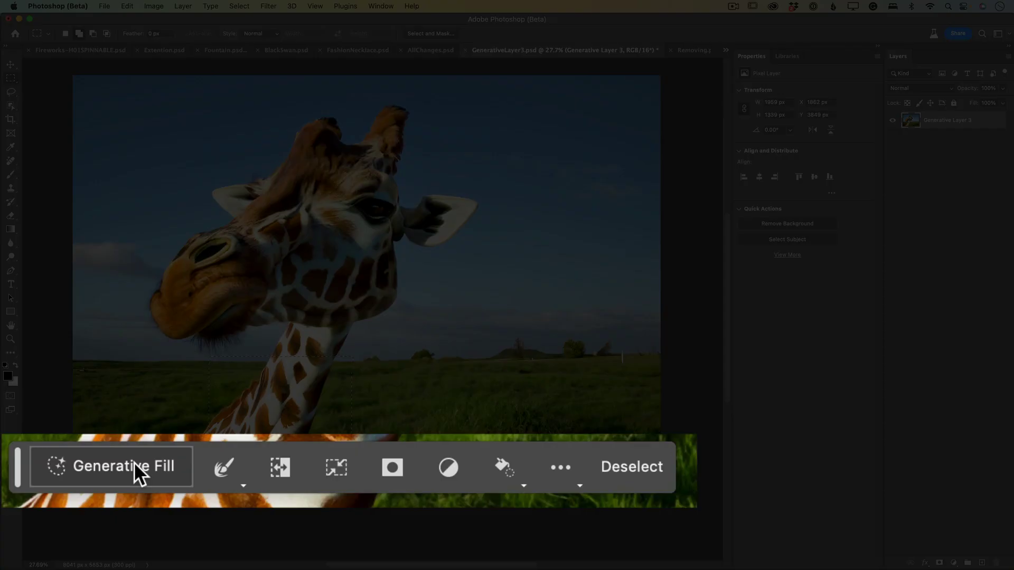
click(134, 461)
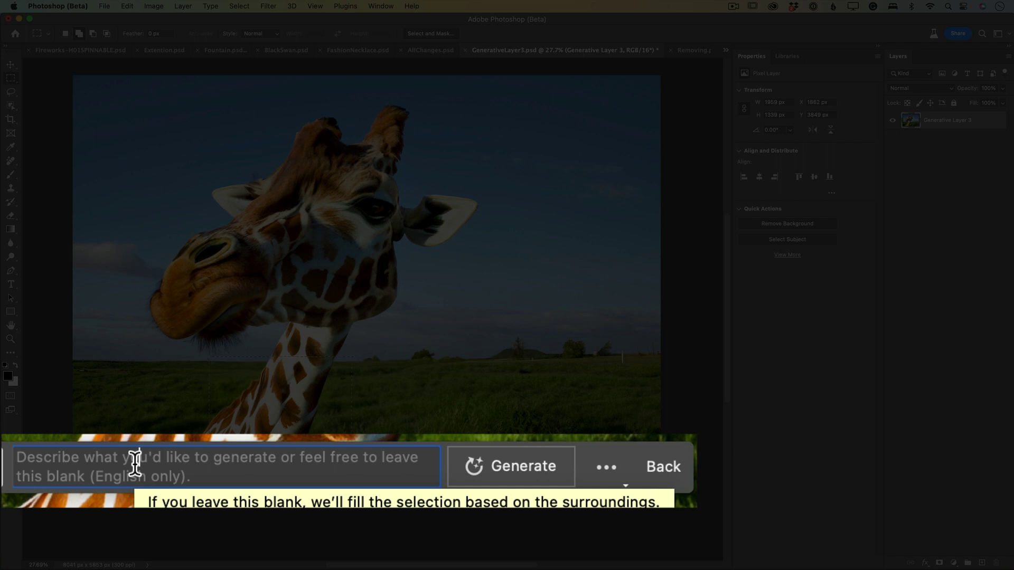
text(scarf)
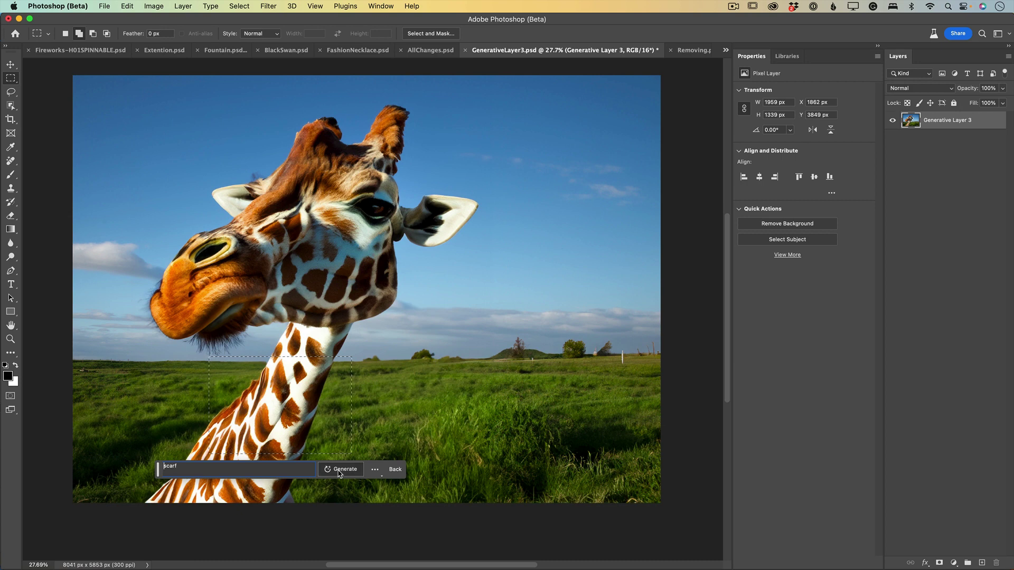
click(340, 472)
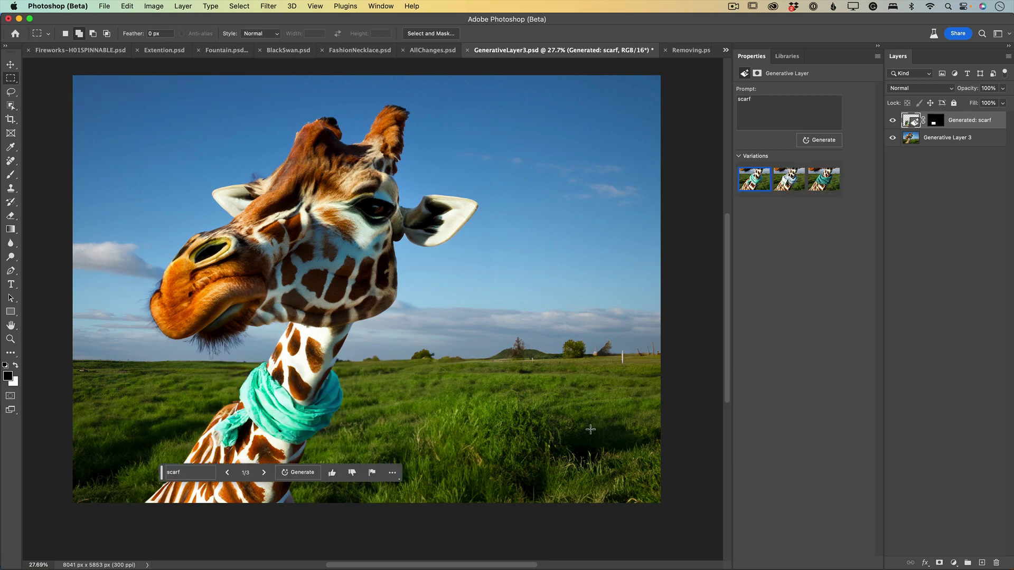
Compare the three scarf variations and choose the third one, the knitted teal scarf
click(792, 185)
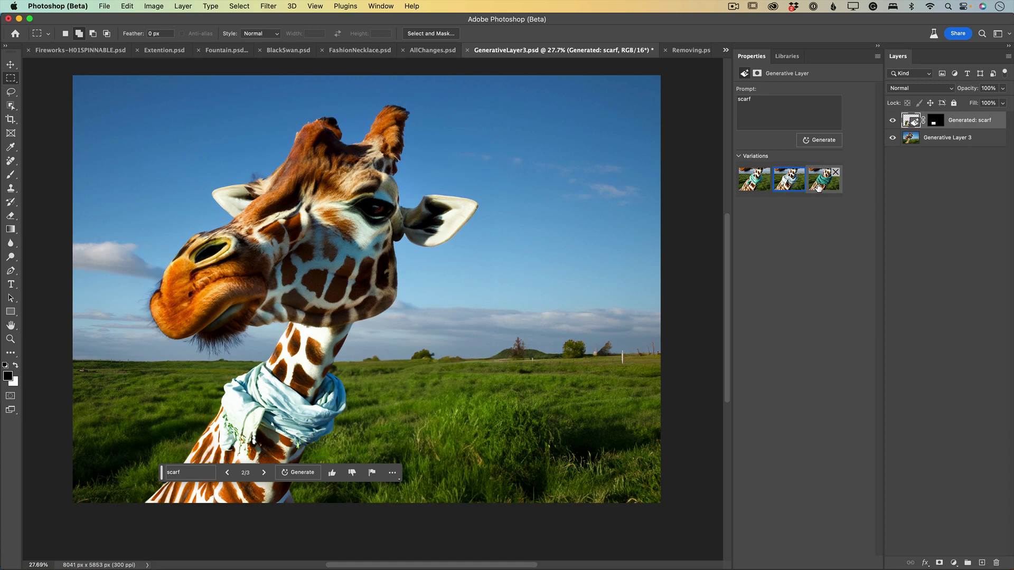
click(818, 188)
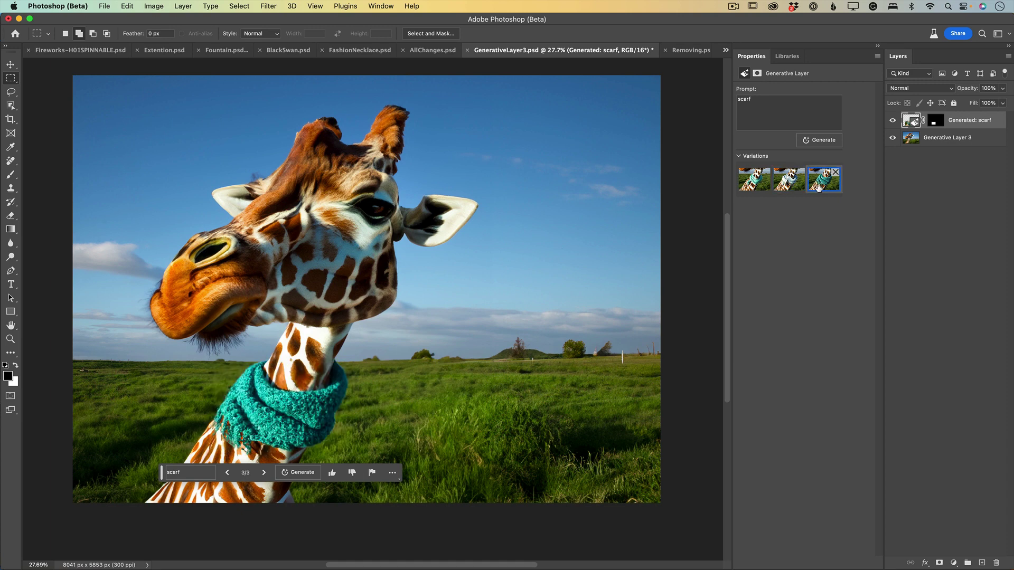
click(742, 185)
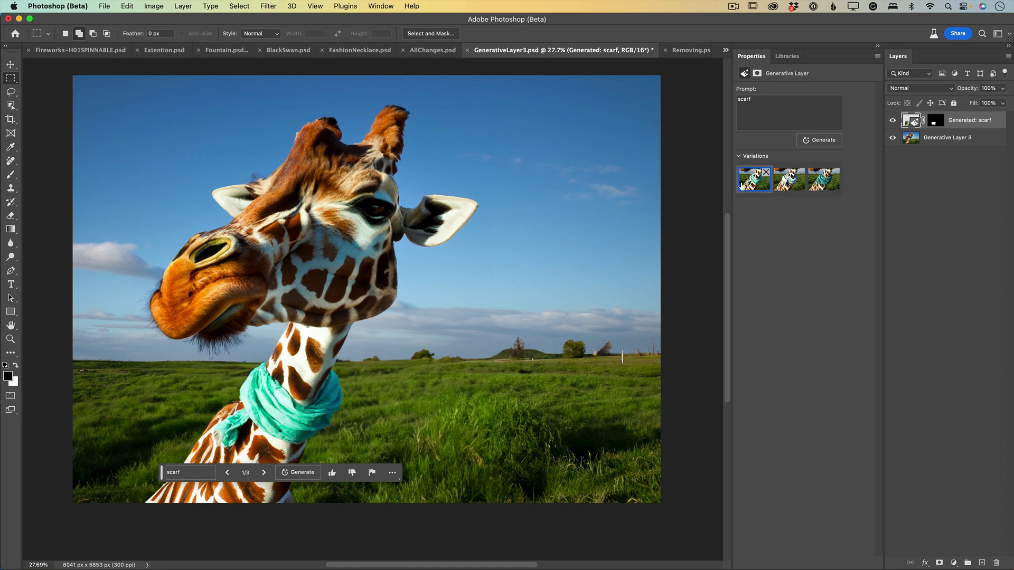
click(814, 186)
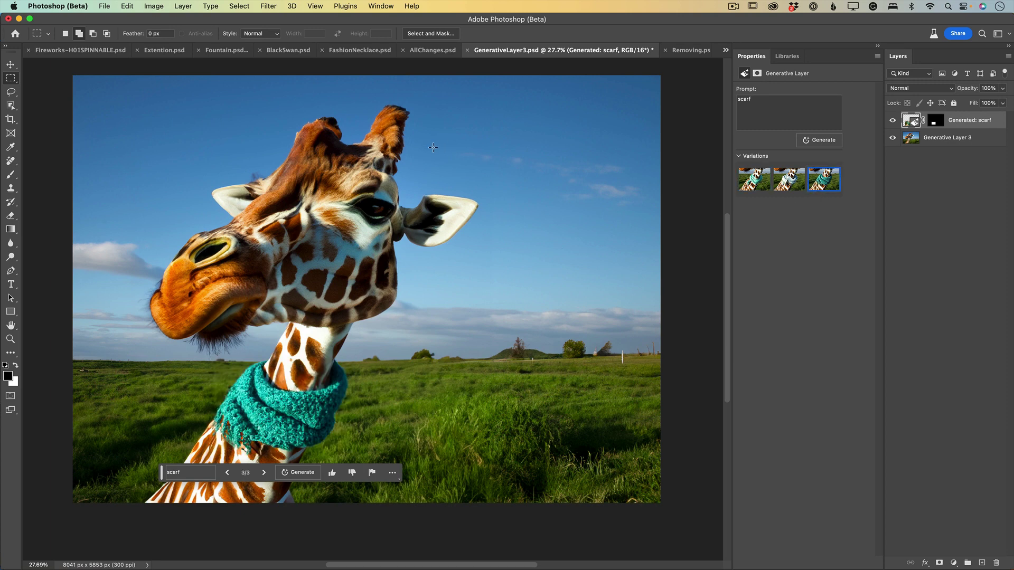
Select a rectangle around the giraffe's horn nearest the open sky and generate a "sunflower" there with Generative Fill
drag(356, 100, 456, 196)
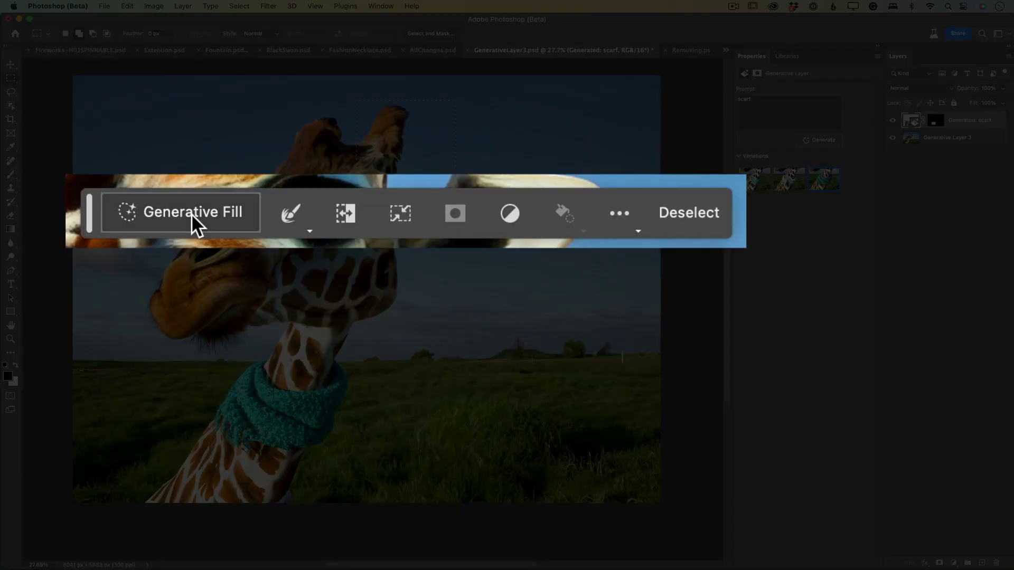
click(329, 215)
text(sunflower)
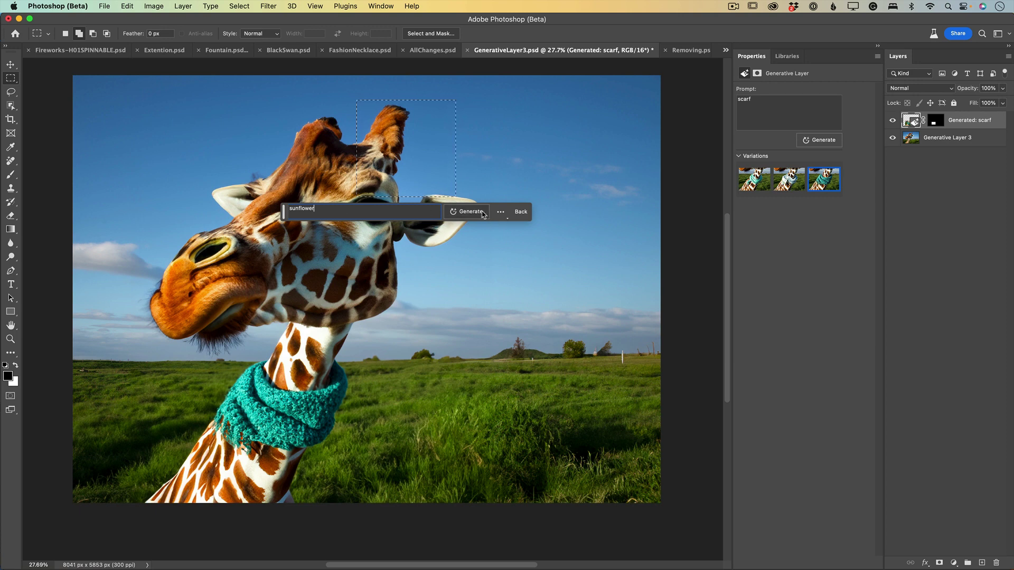
click(469, 211)
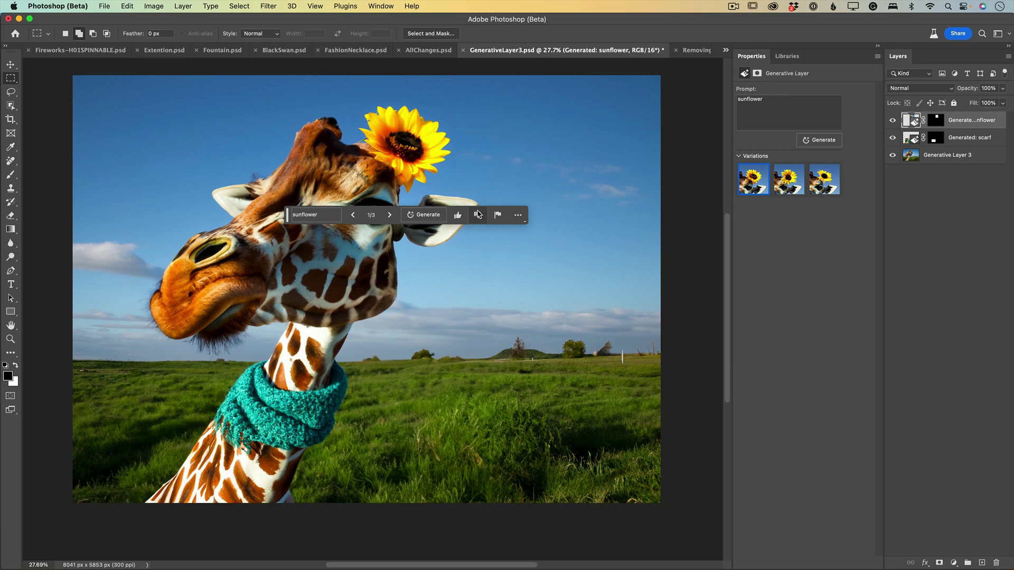
Compare the three sunflower variations and choose the first one
click(783, 187)
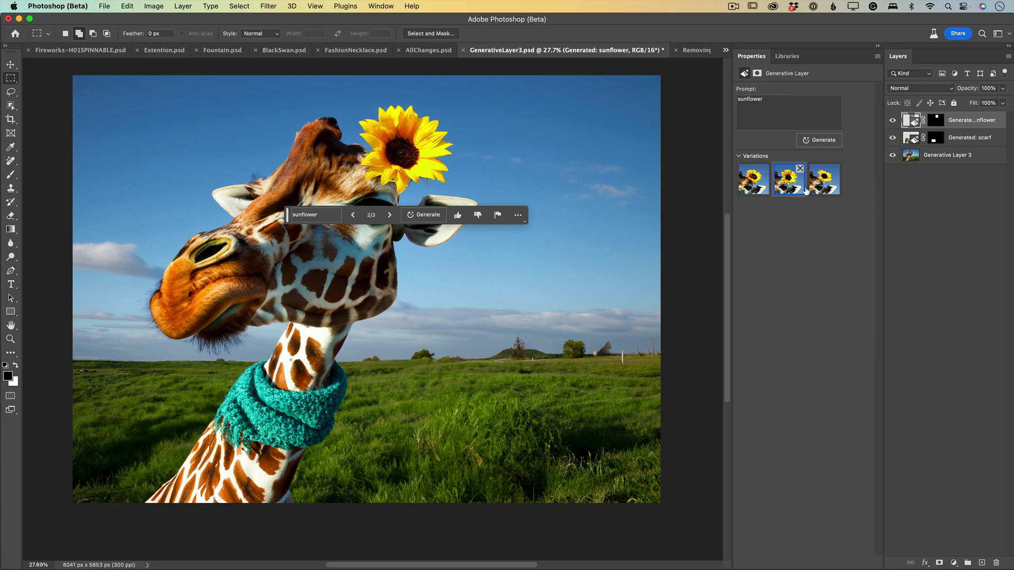
click(824, 182)
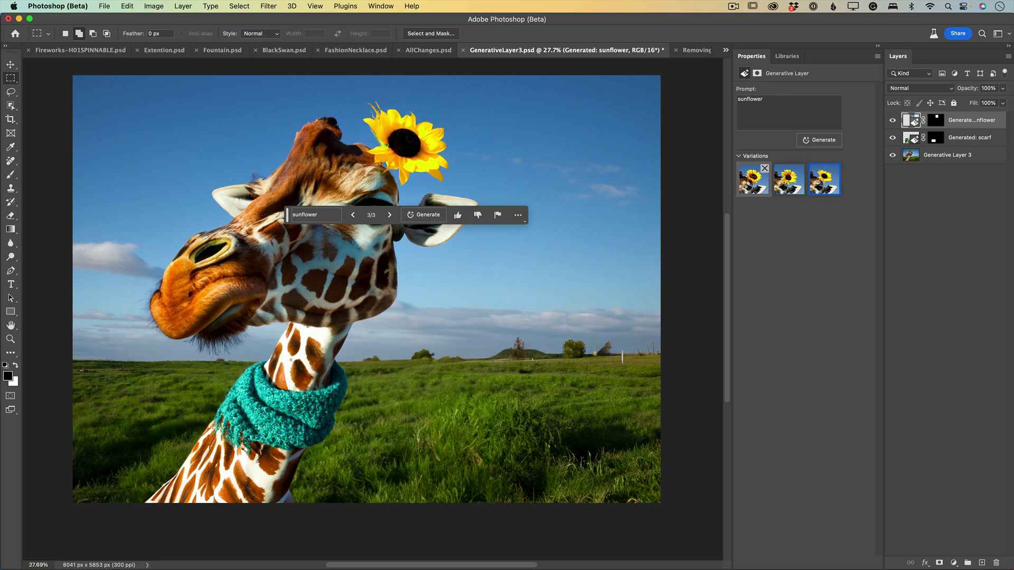
click(744, 187)
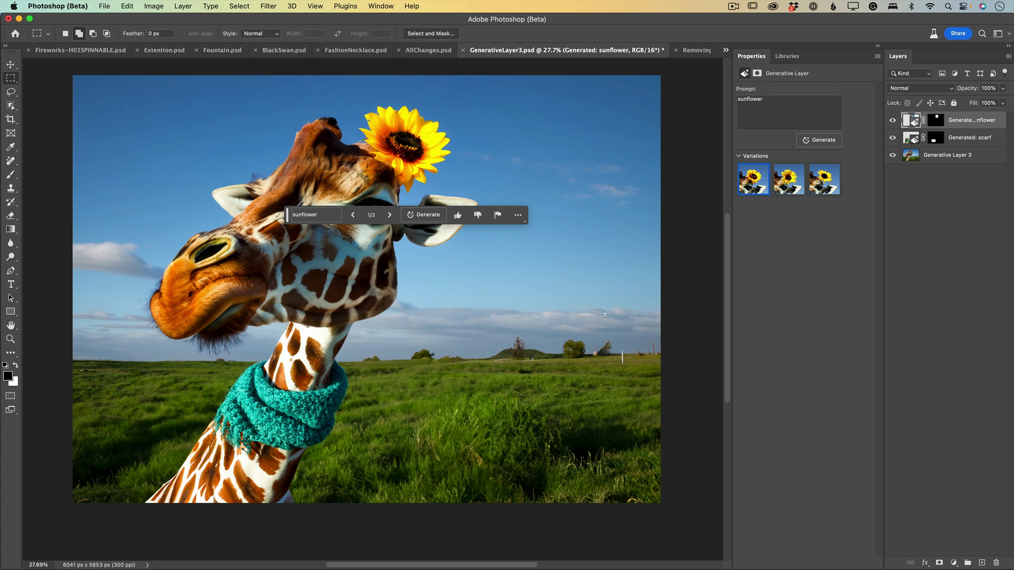
Move the contextual task bar below the giraffe image and hide the generated sunflower layer to compare with the original horn
drag(287, 214, 204, 521)
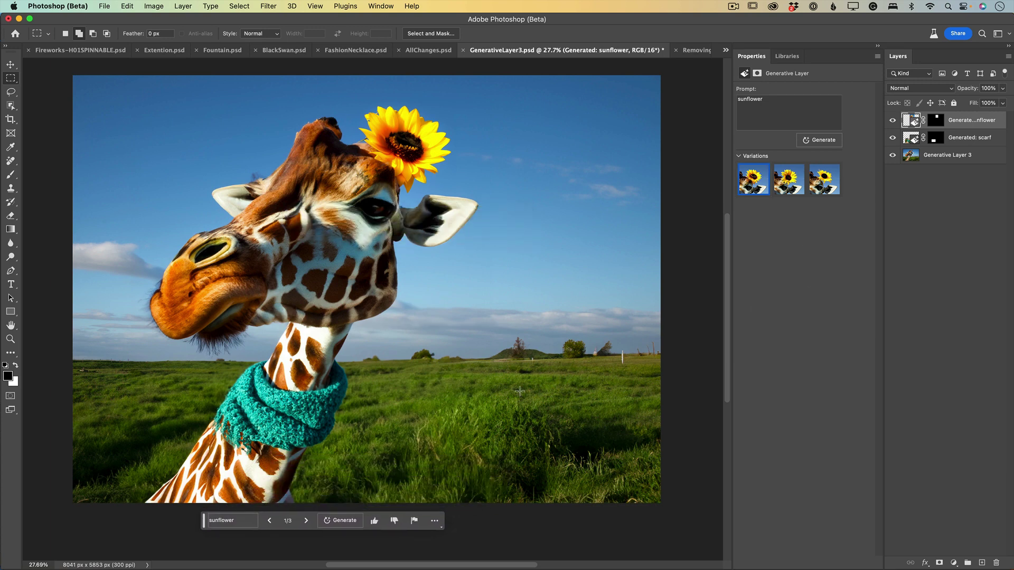
click(893, 122)
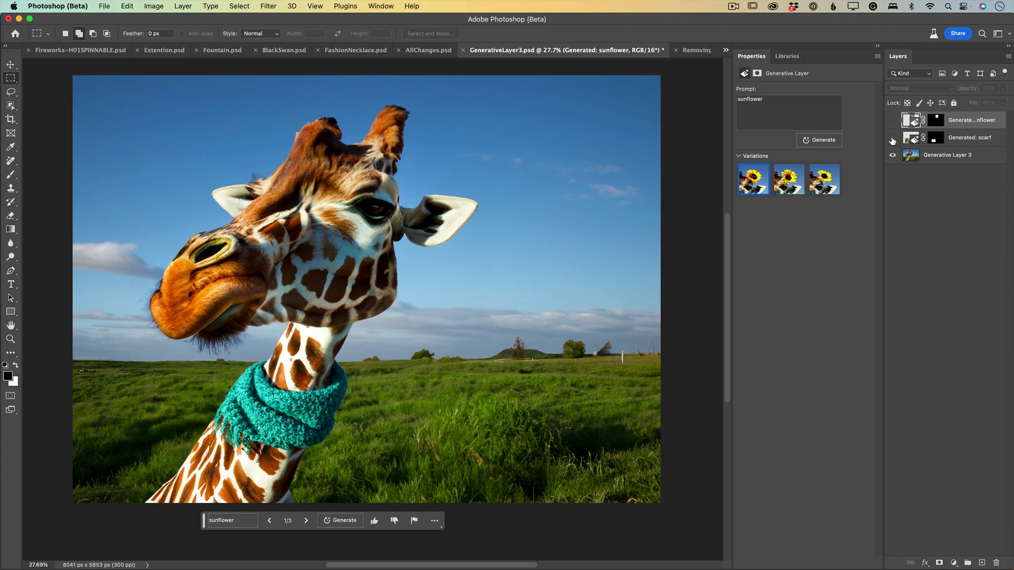
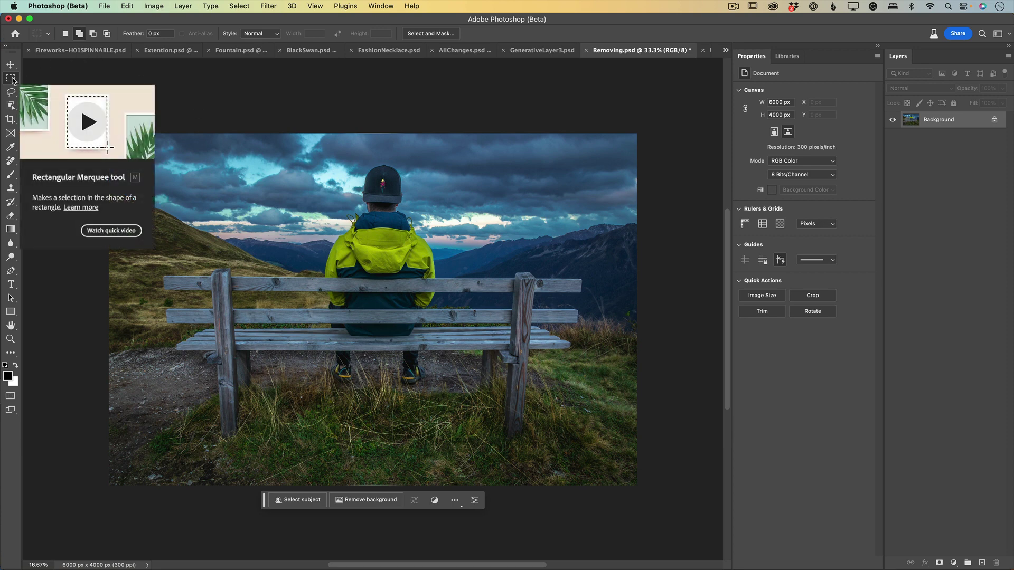
In Removing.psd, select a rectangle around the person on the bench and remove them using Generative Fill with an empty prompt
click(310, 156)
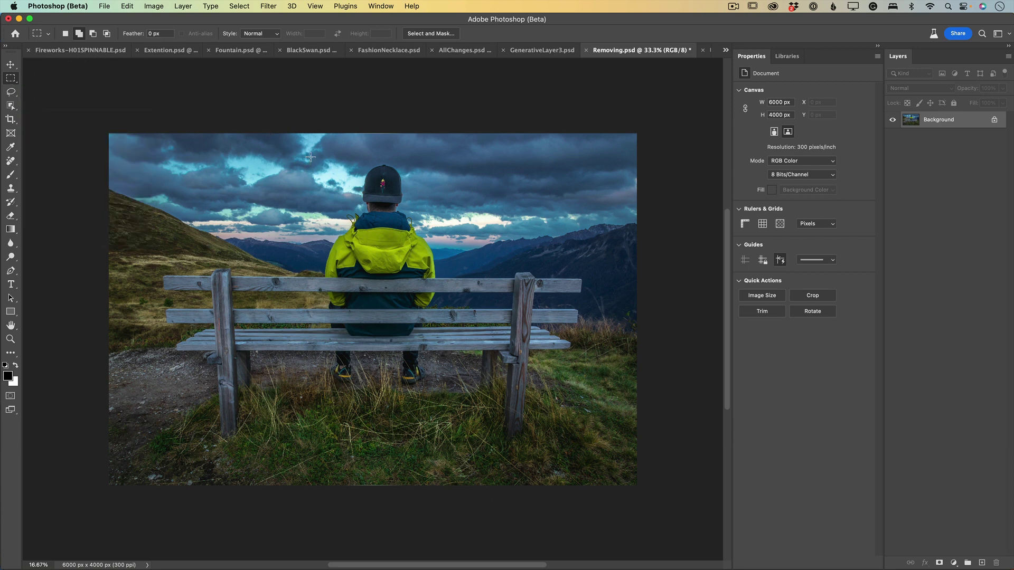
drag(310, 157, 443, 403)
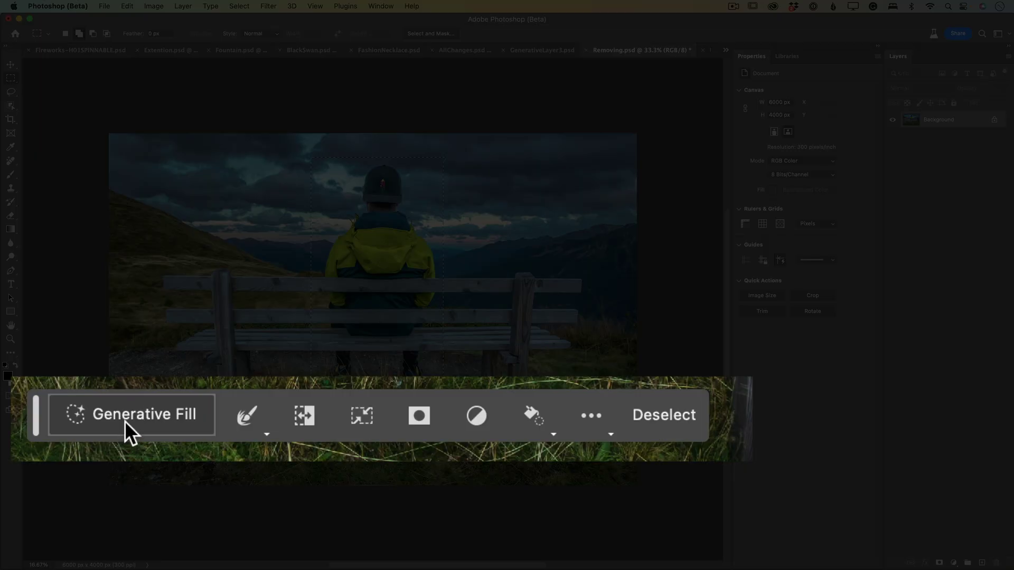
click(124, 420)
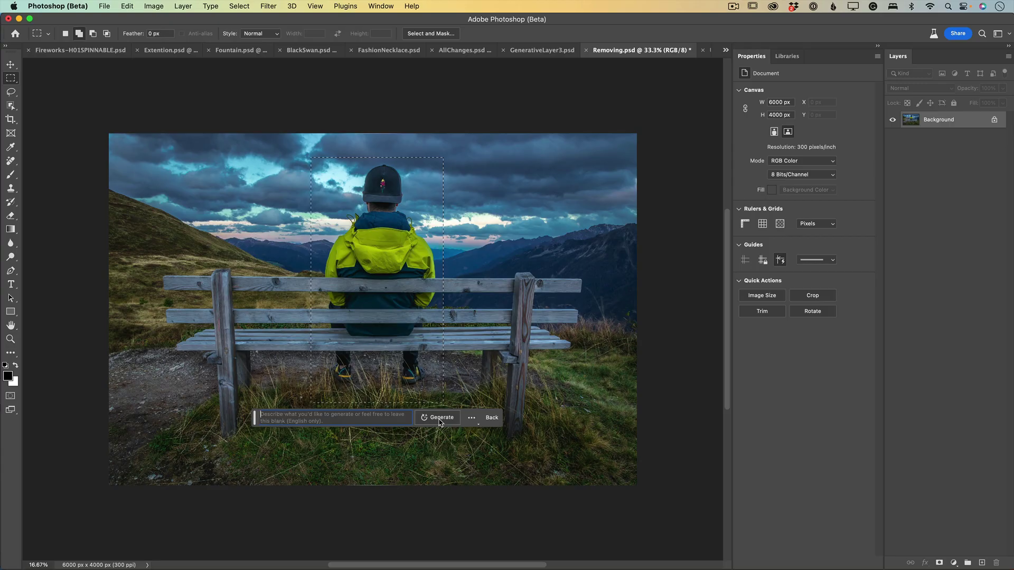
click(441, 417)
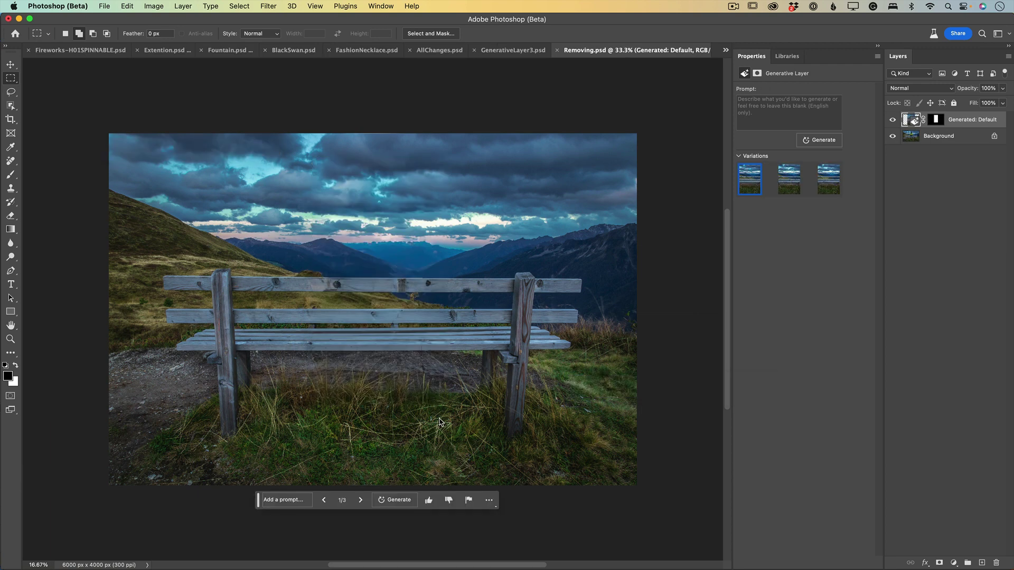
Choose the second of the three empty-bench variations and briefly hide the generated layer to compare it with the original photo
click(782, 190)
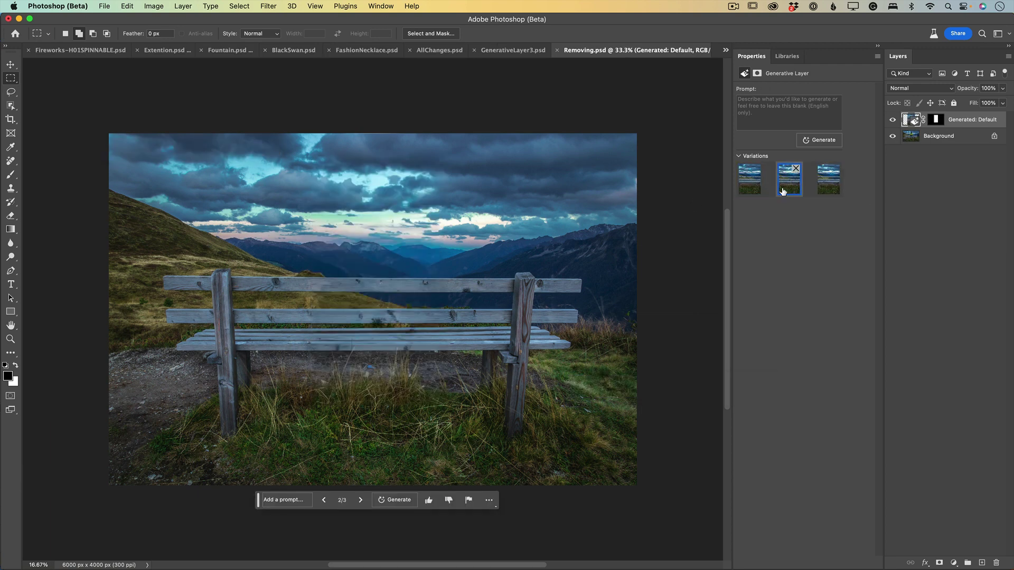
click(830, 191)
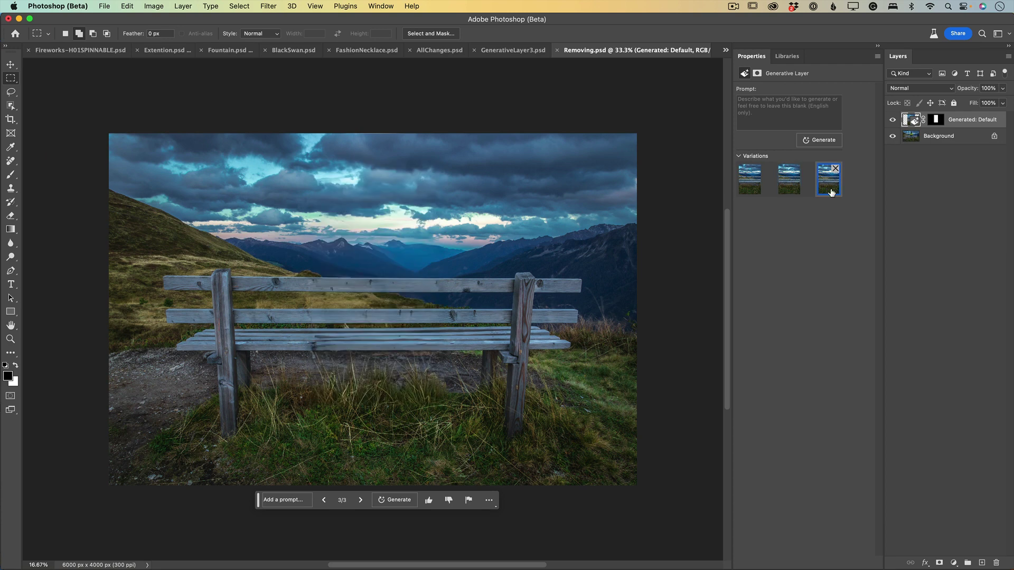
click(786, 188)
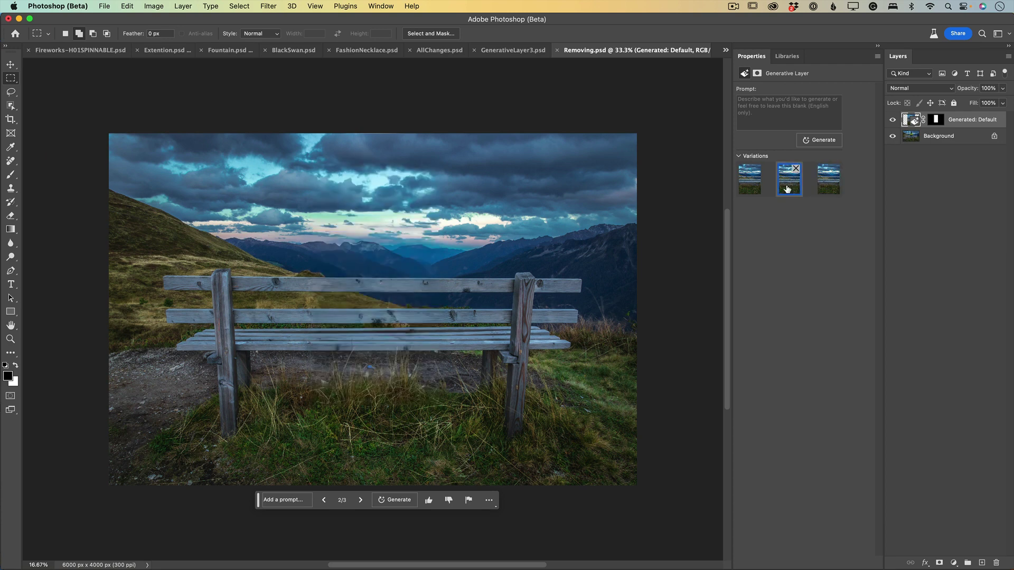
click(893, 121)
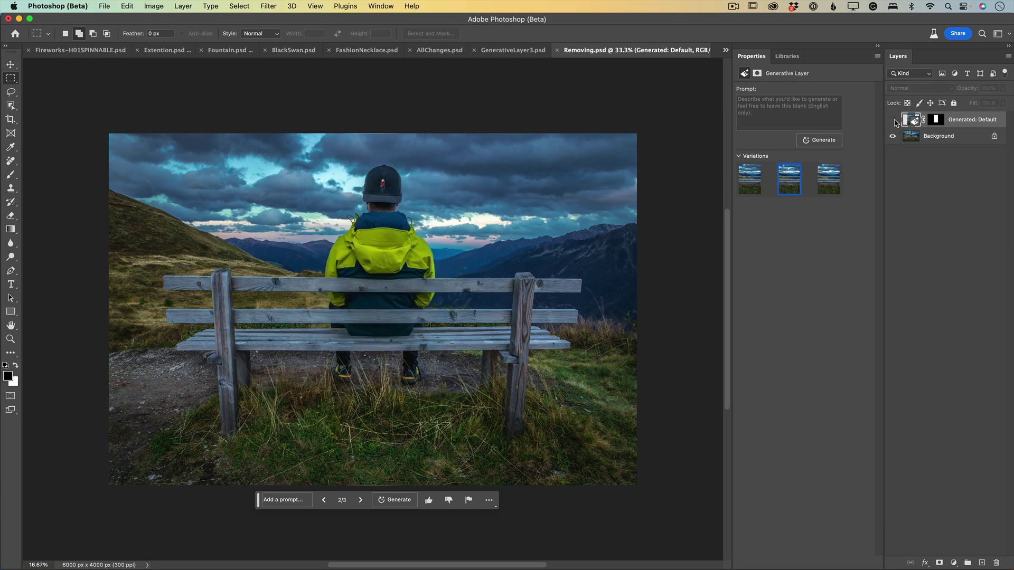
click(893, 121)
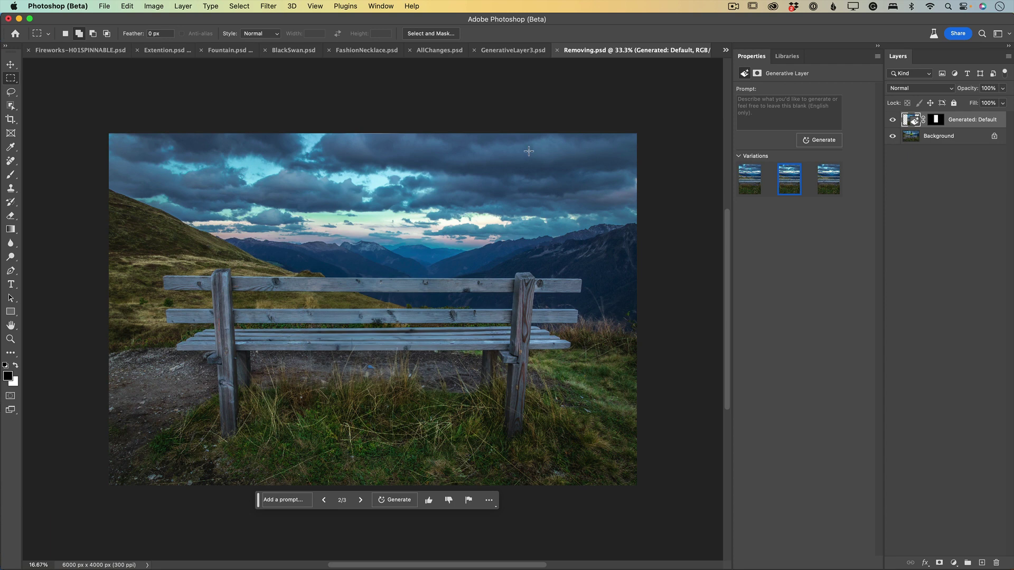
In the blank Untitled-1 document, select the entire white canvas and generate "breakfast" with Generative Fill
click(725, 50)
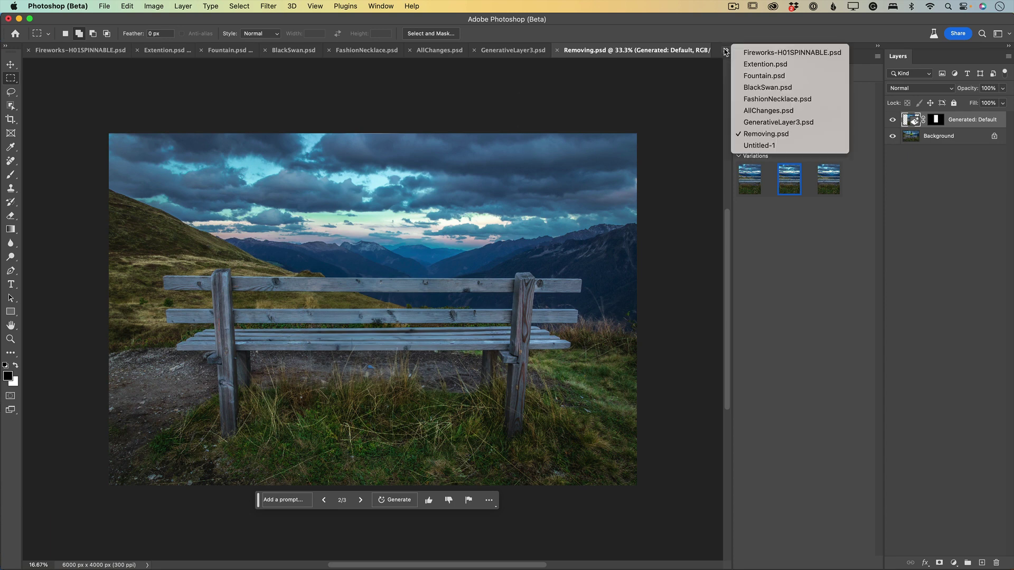
click(759, 146)
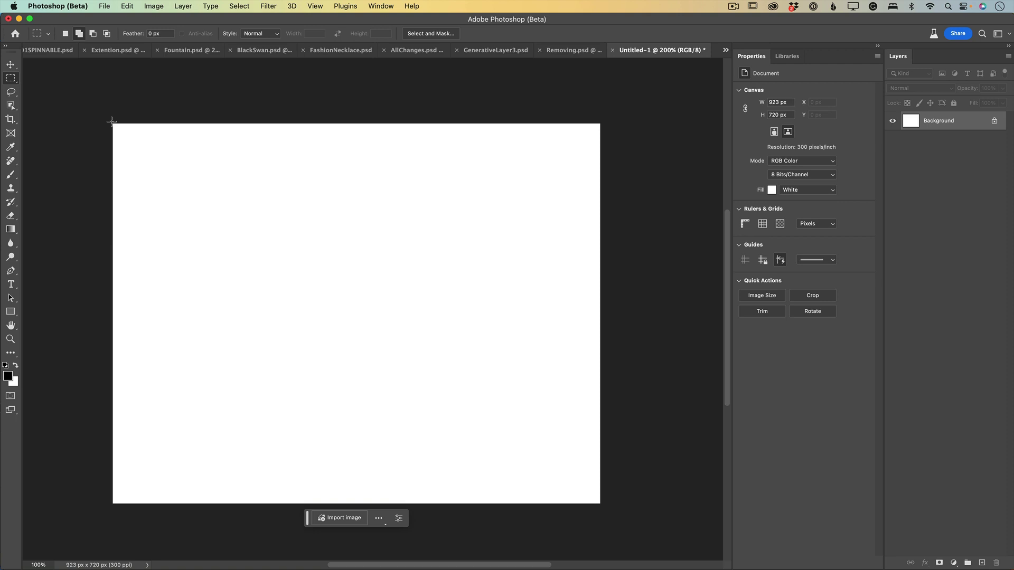
drag(112, 123, 601, 505)
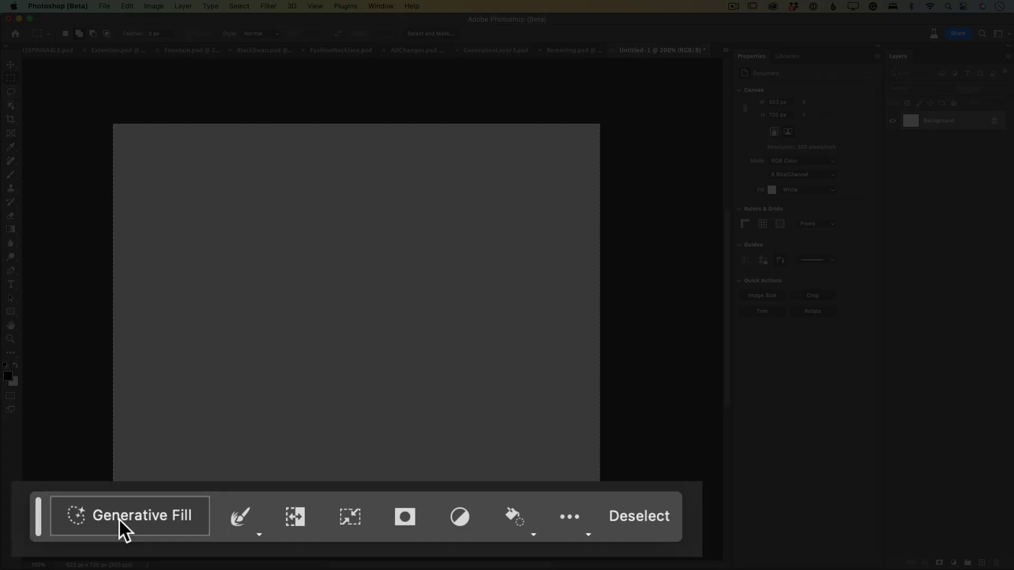
click(119, 518)
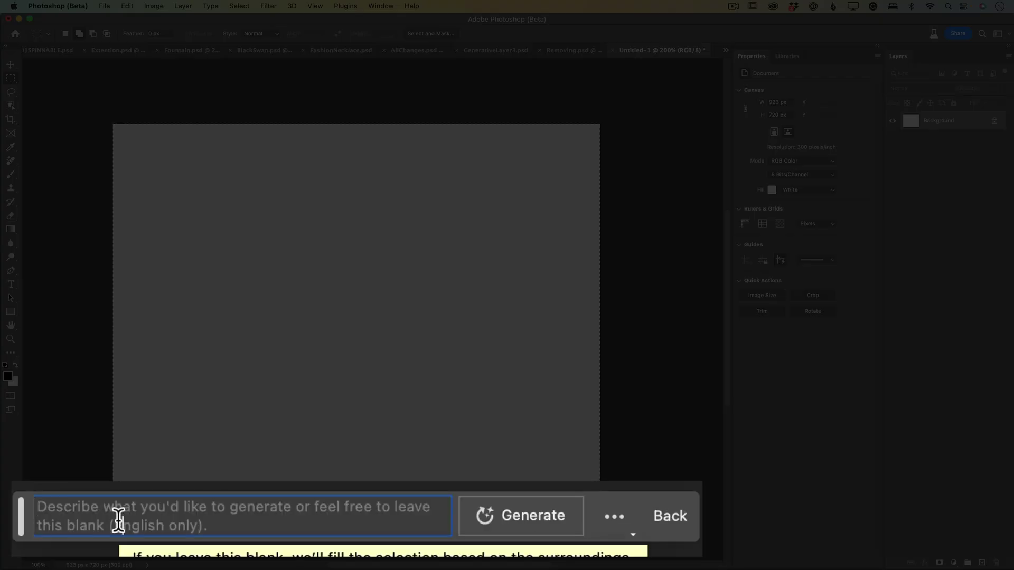
text(breakf)
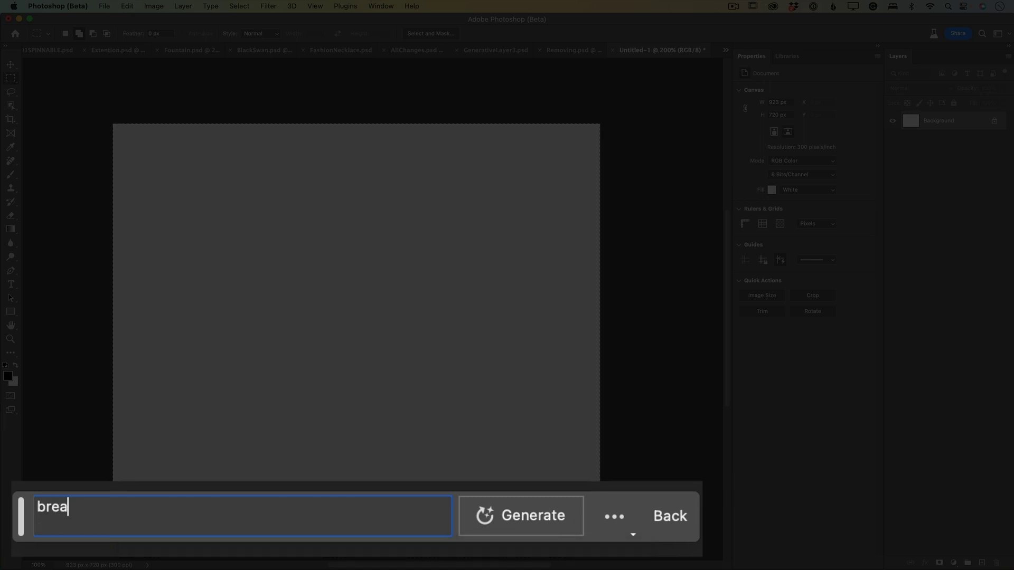
text(ast)
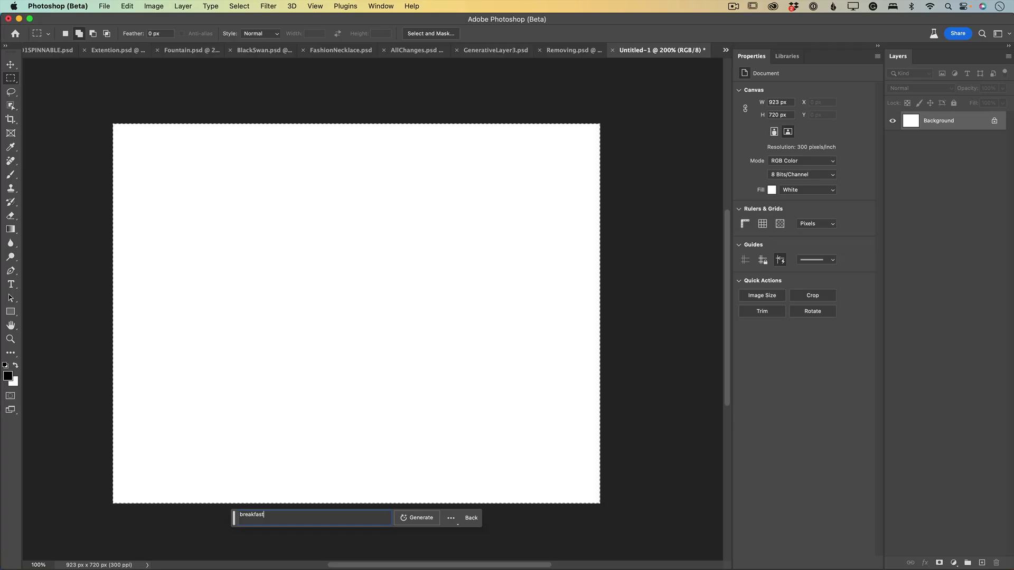
click(414, 519)
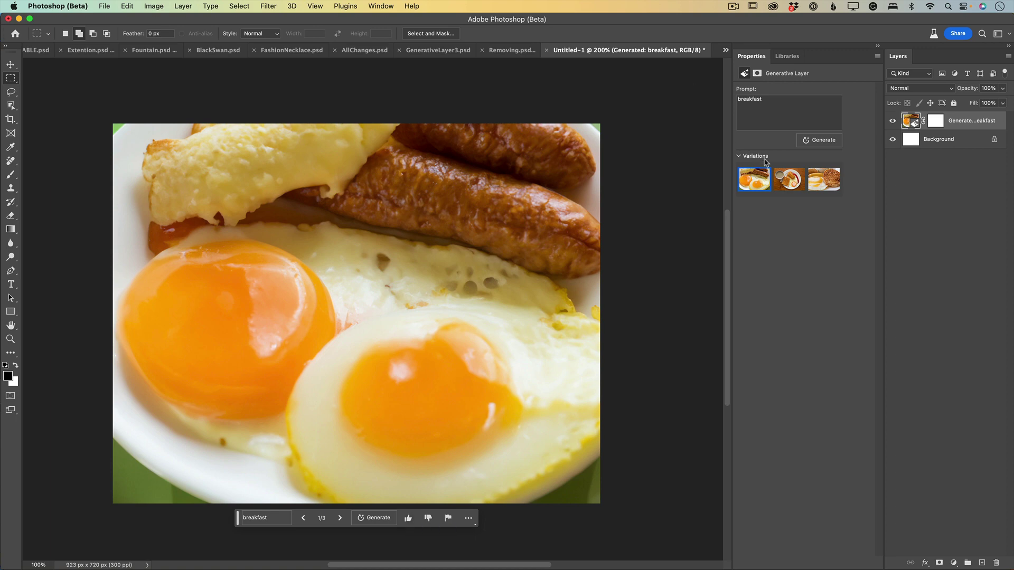
Compare the three breakfast variations and choose the first one, the close-up of eggs and sausages
click(788, 189)
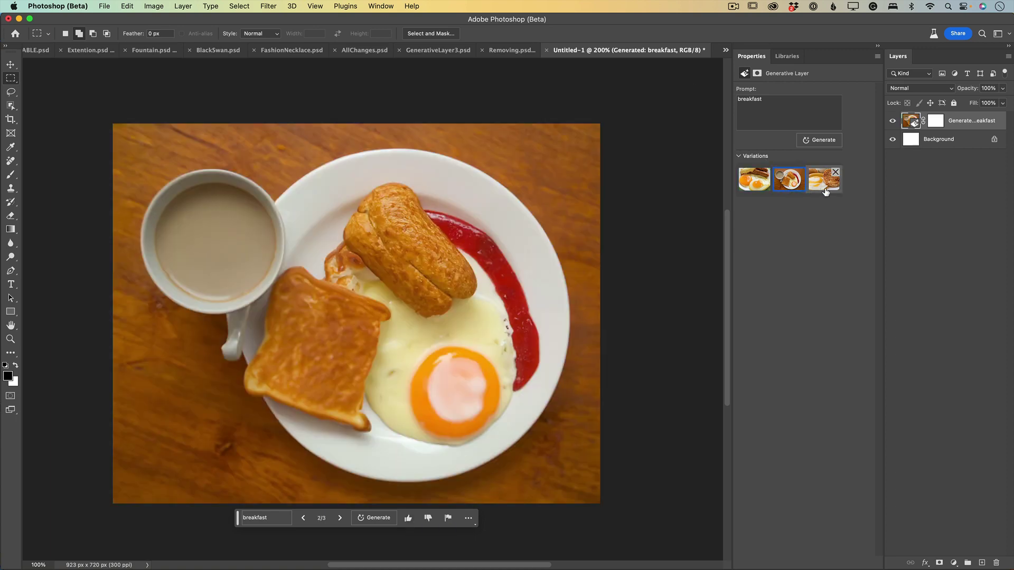
click(825, 190)
click(761, 186)
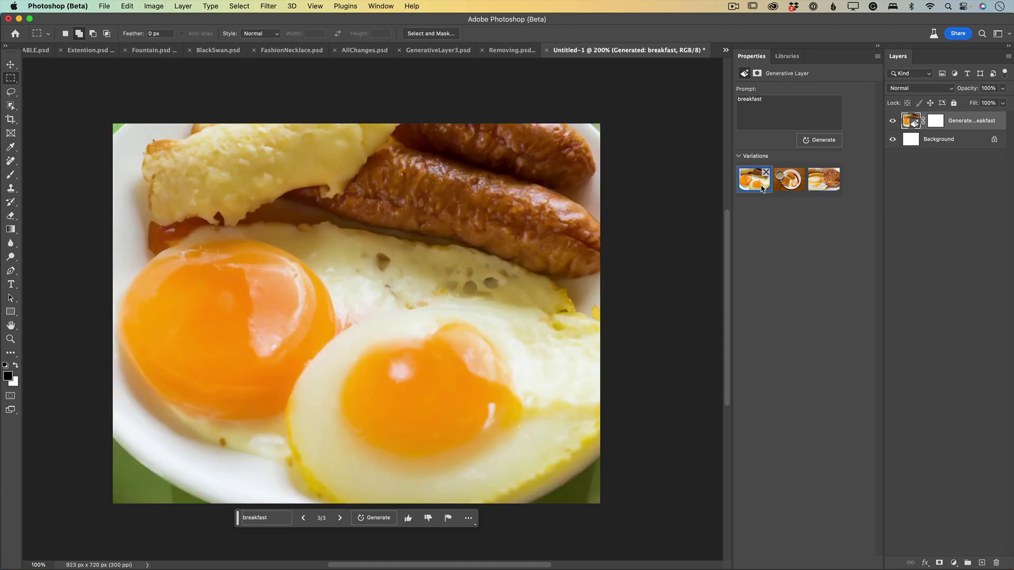